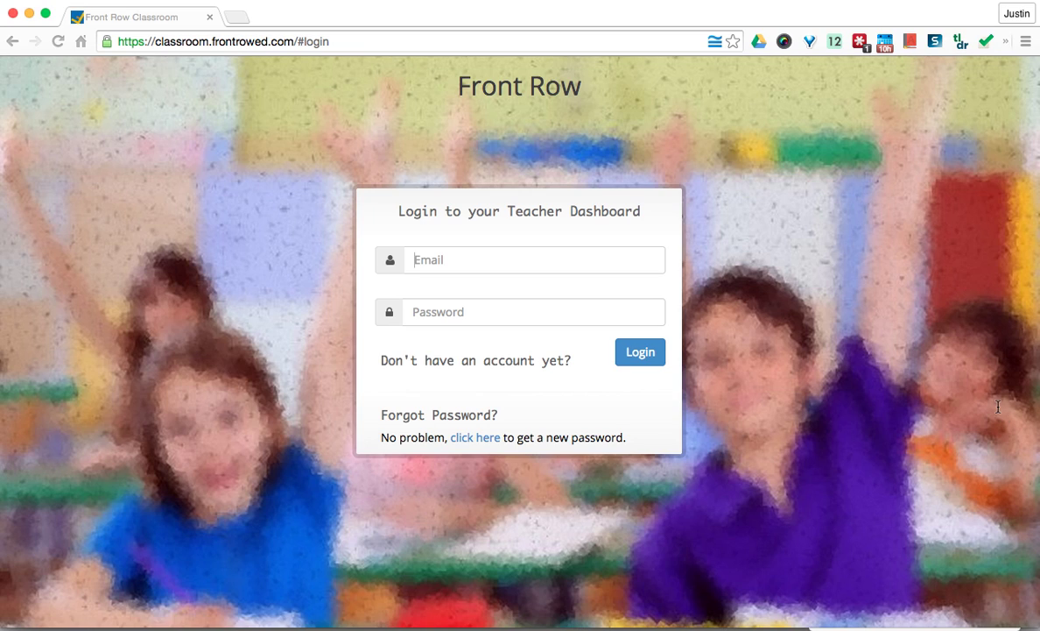
# - Fill the teacher login form with the saved email and password from the password manager
pyautogui.click(587, 264)
pyautogui.click(555, 287)
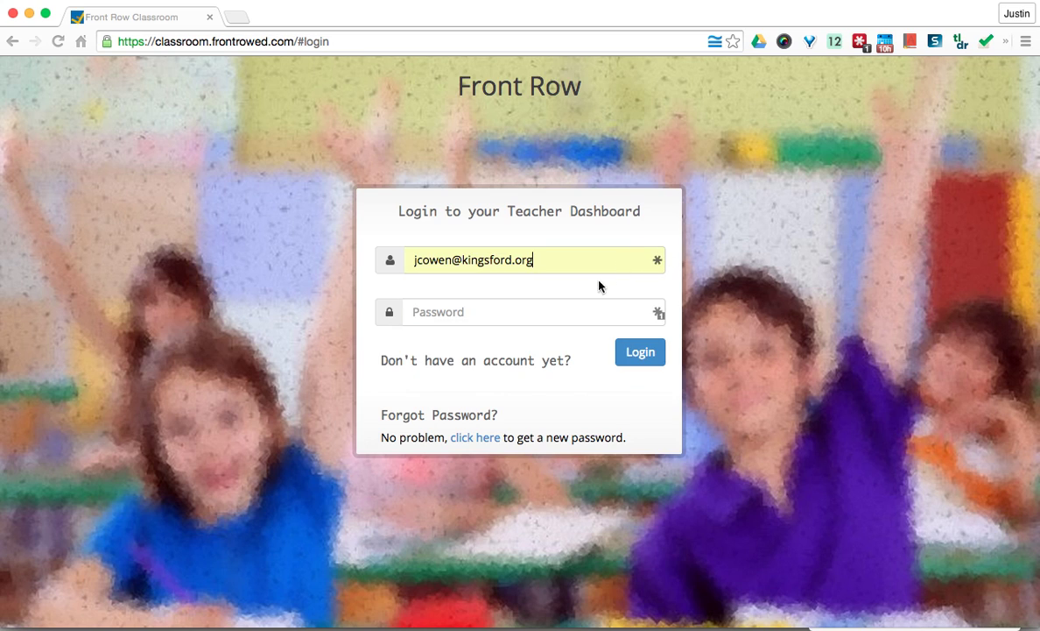
pyautogui.click(658, 263)
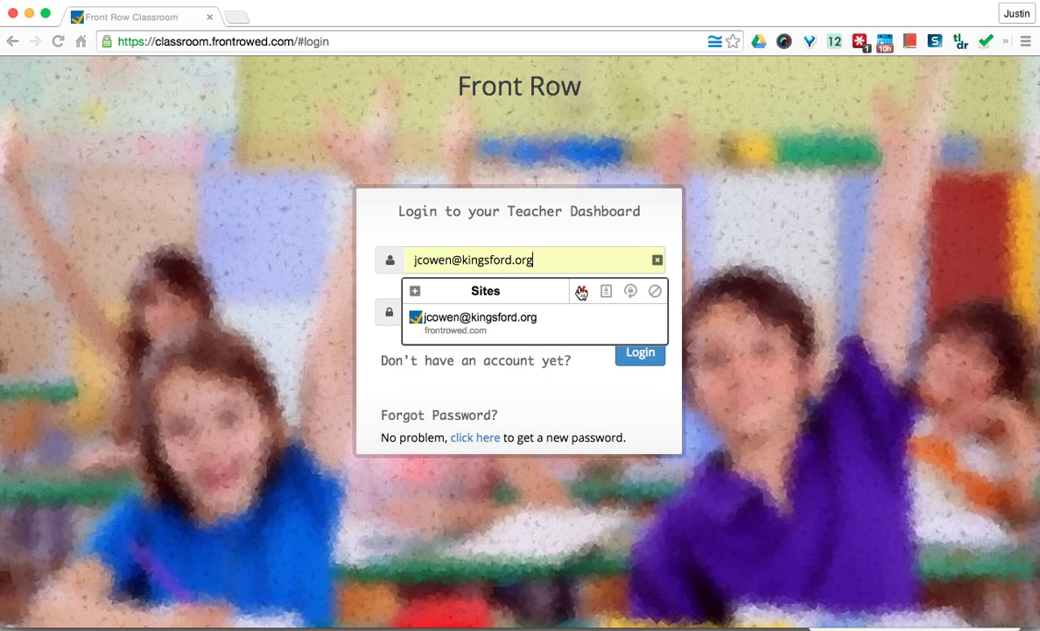
pyautogui.click(550, 318)
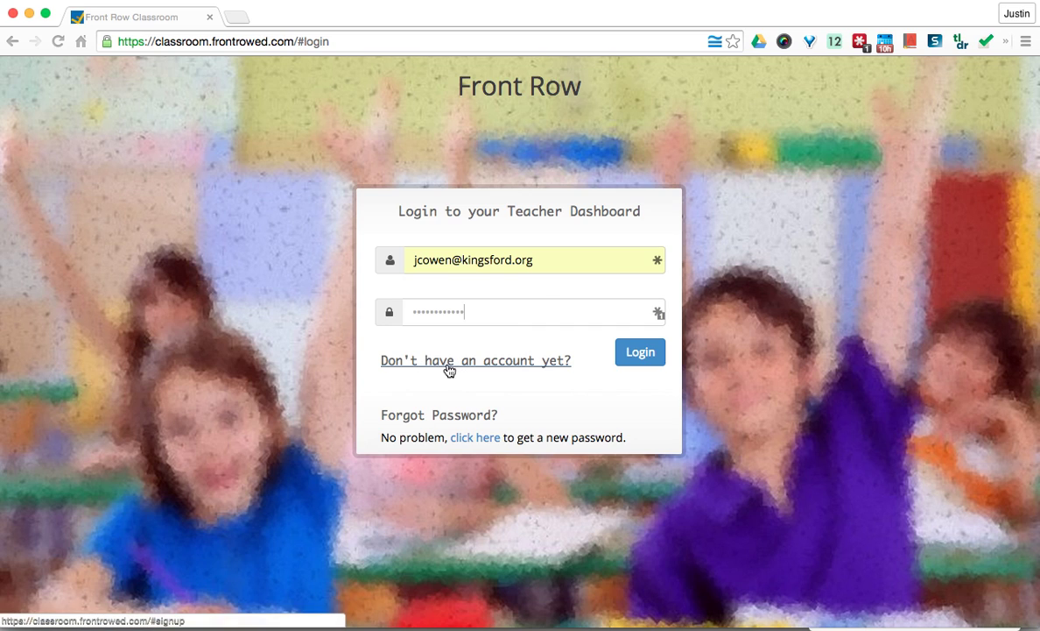
# - Log in and scroll down to the Default Class roster's student table
pyautogui.click(659, 357)
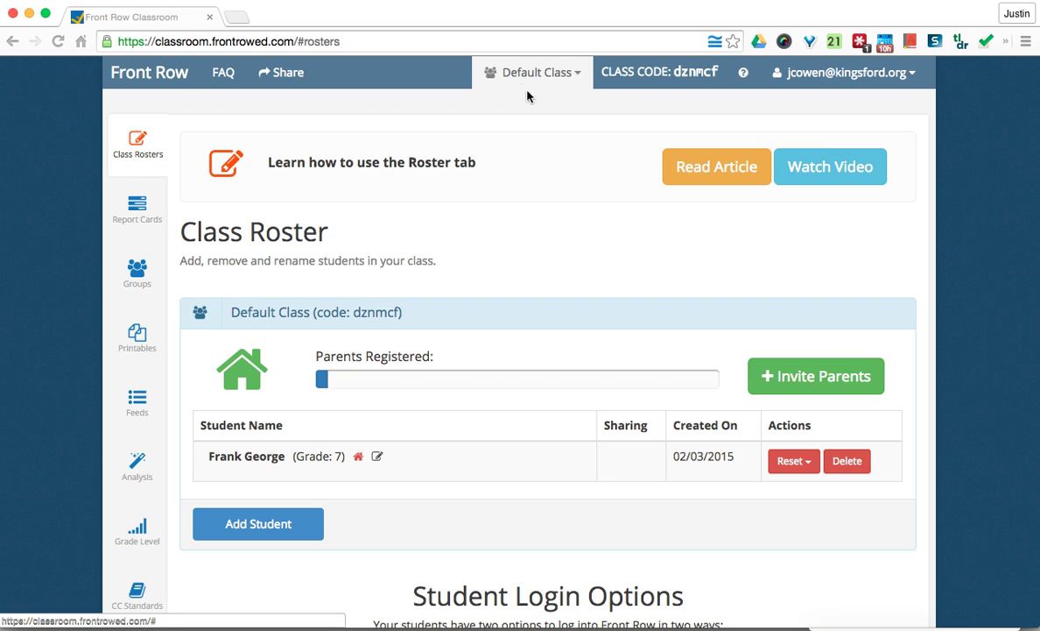
pyautogui.scroll(-2, 535, 175)
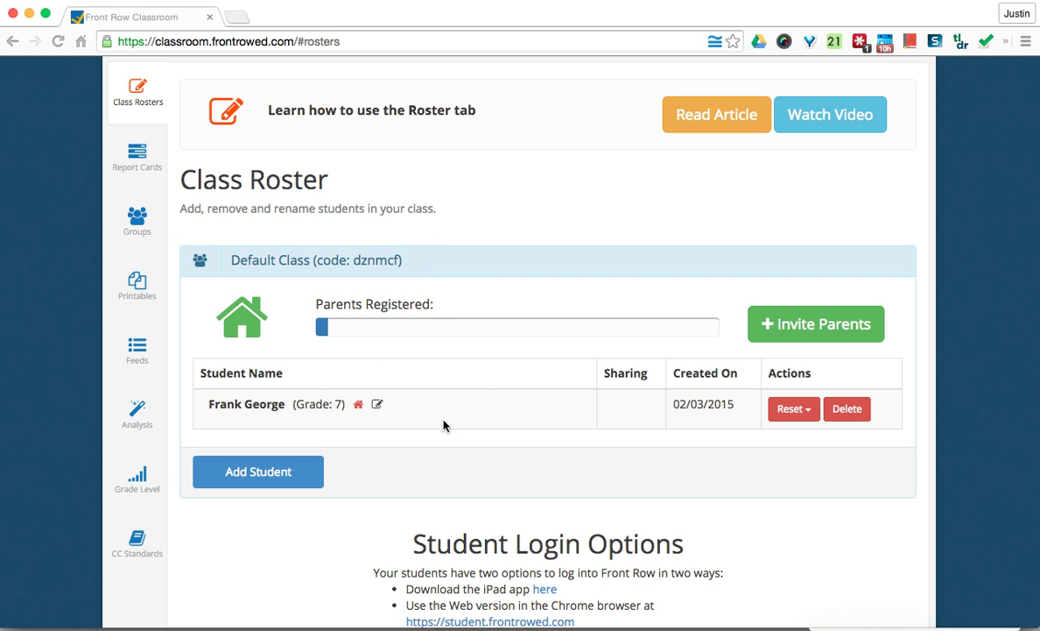
# - Add a new student with first and last name, keep grade 7, and save
pyautogui.click(294, 480)
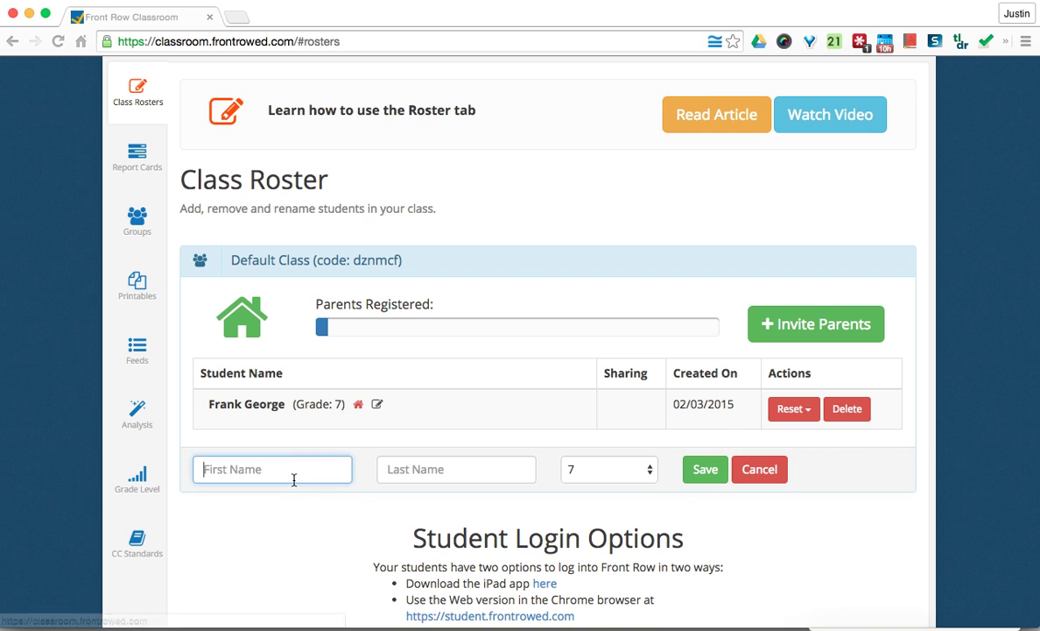
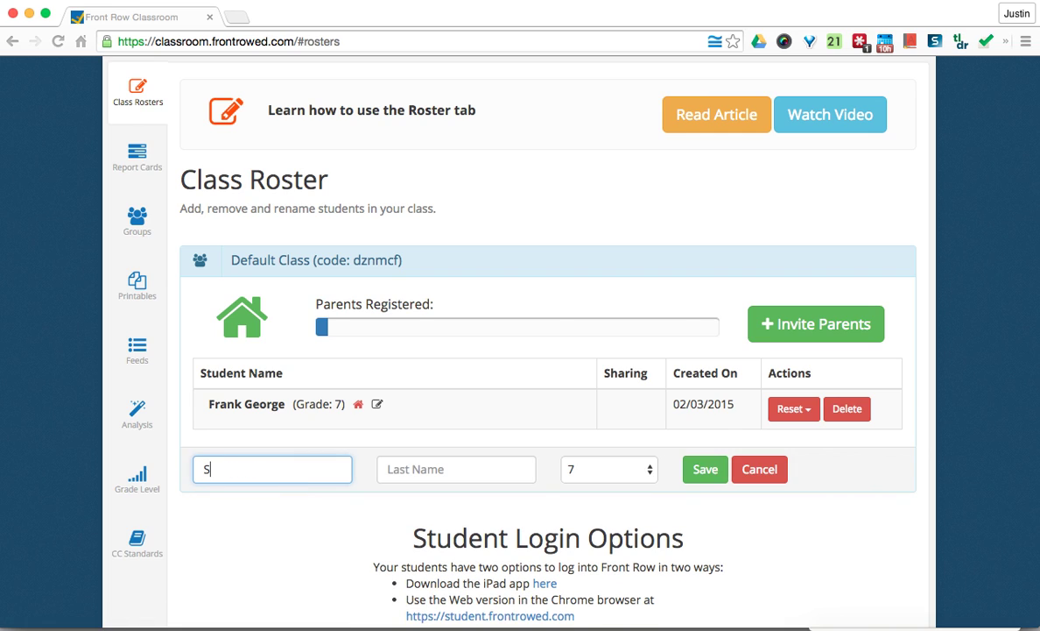
pyautogui.press('Tab')
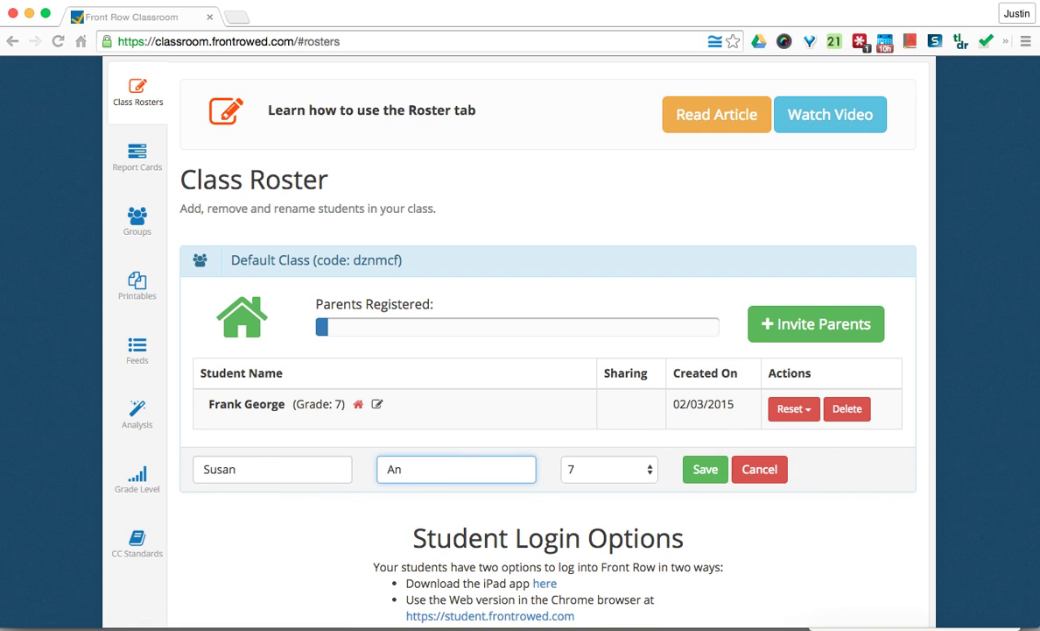
pyautogui.click(565, 469)
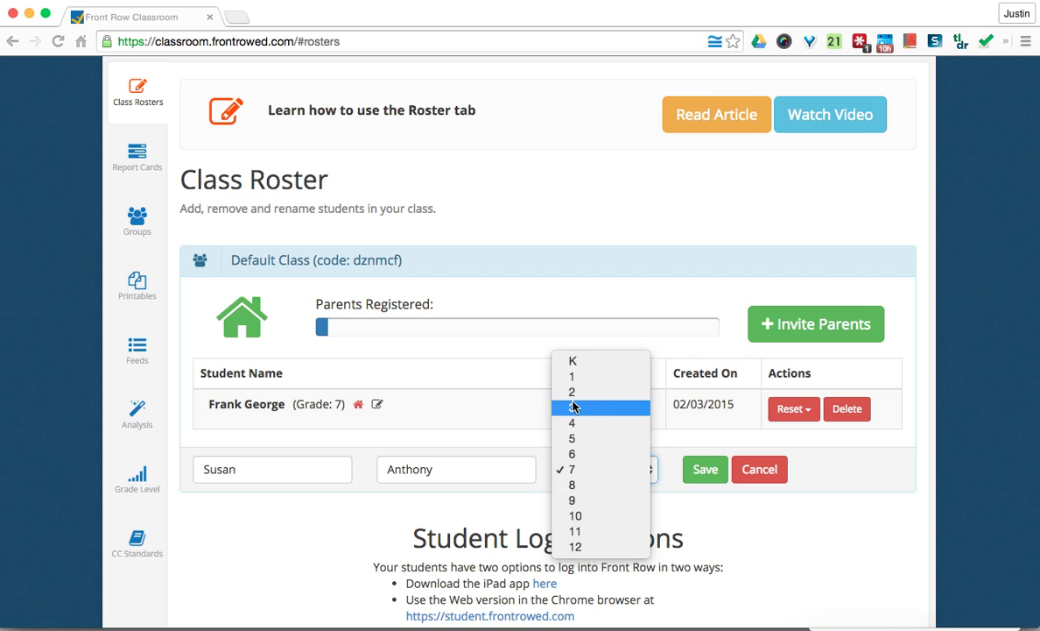
pyautogui.click(573, 467)
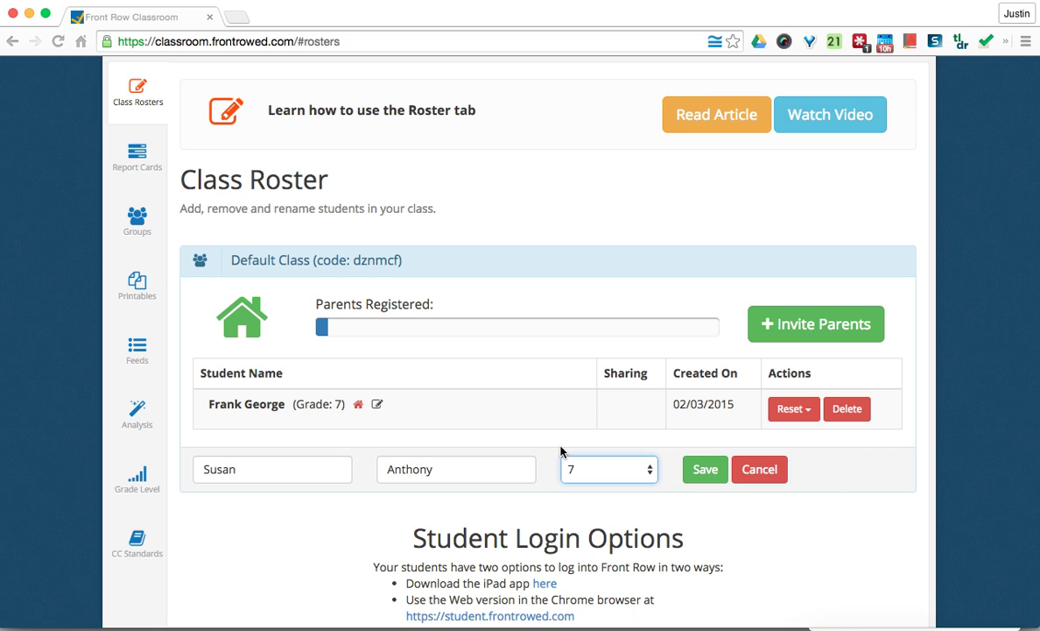
pyautogui.click(690, 474)
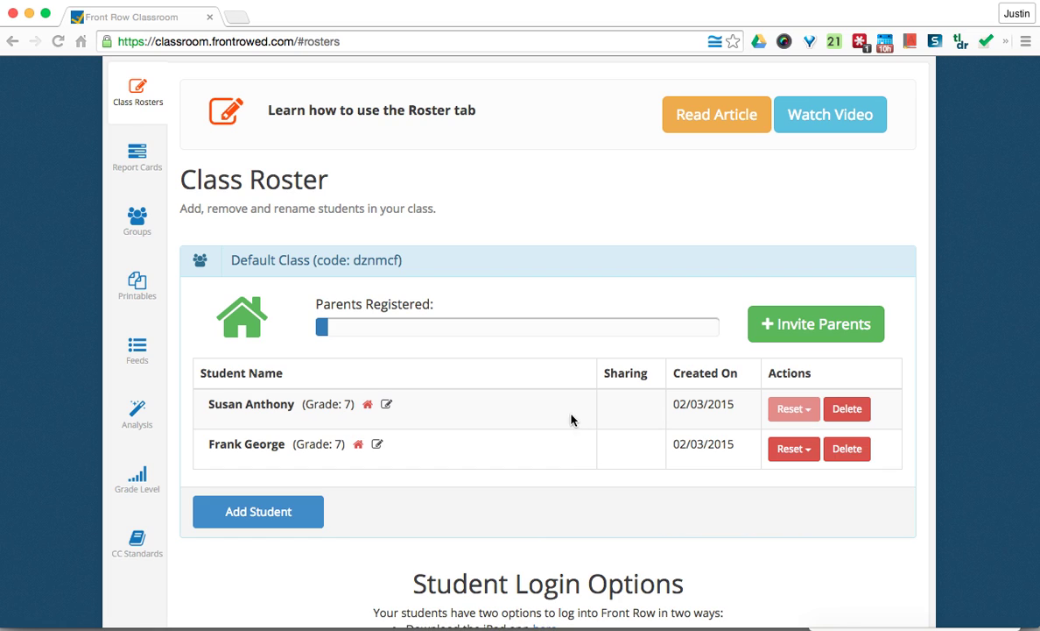
pyautogui.scroll(-1, 561, 407)
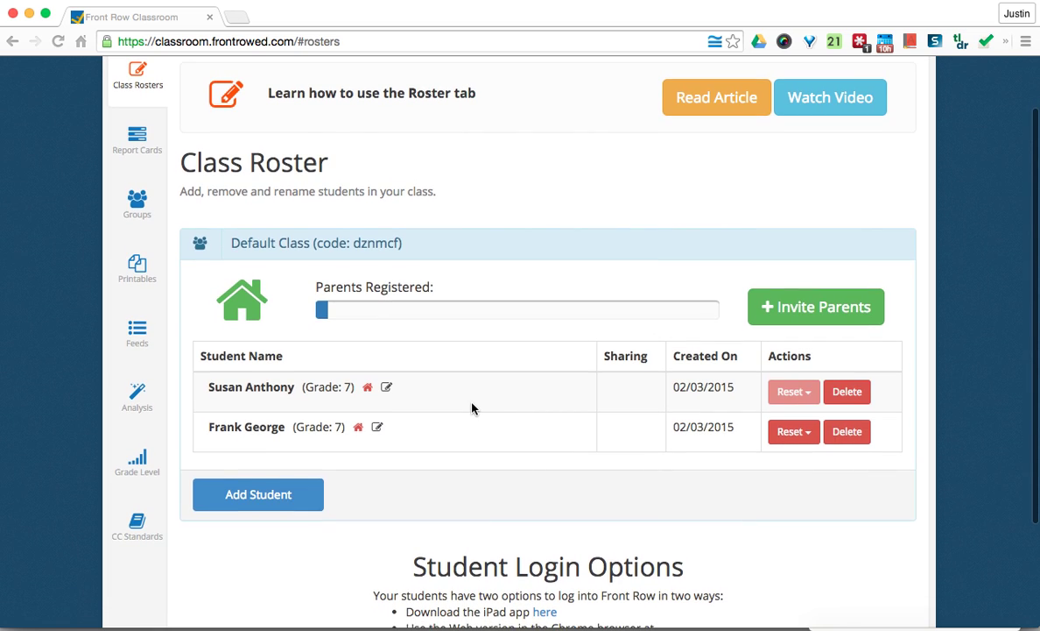
pyautogui.click(388, 392)
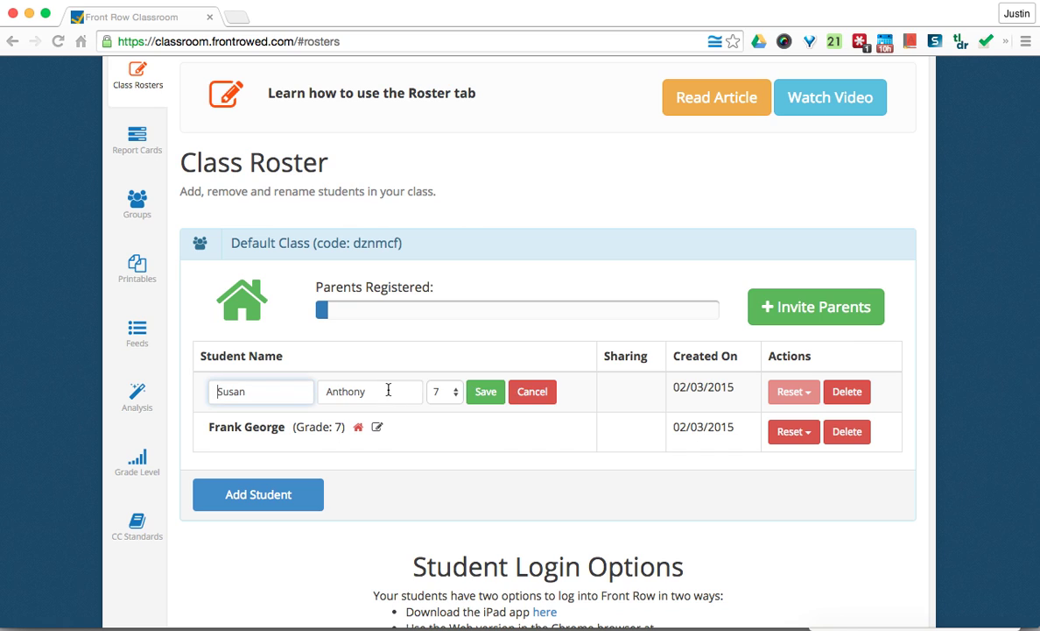
pyautogui.click(532, 391)
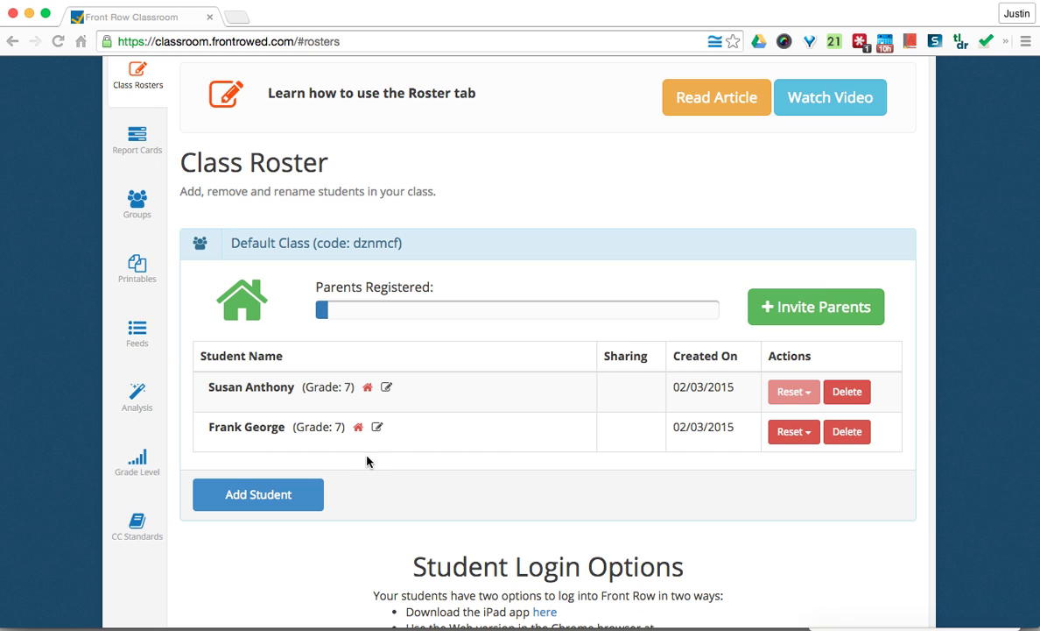
pyautogui.scroll(-2, 368, 461)
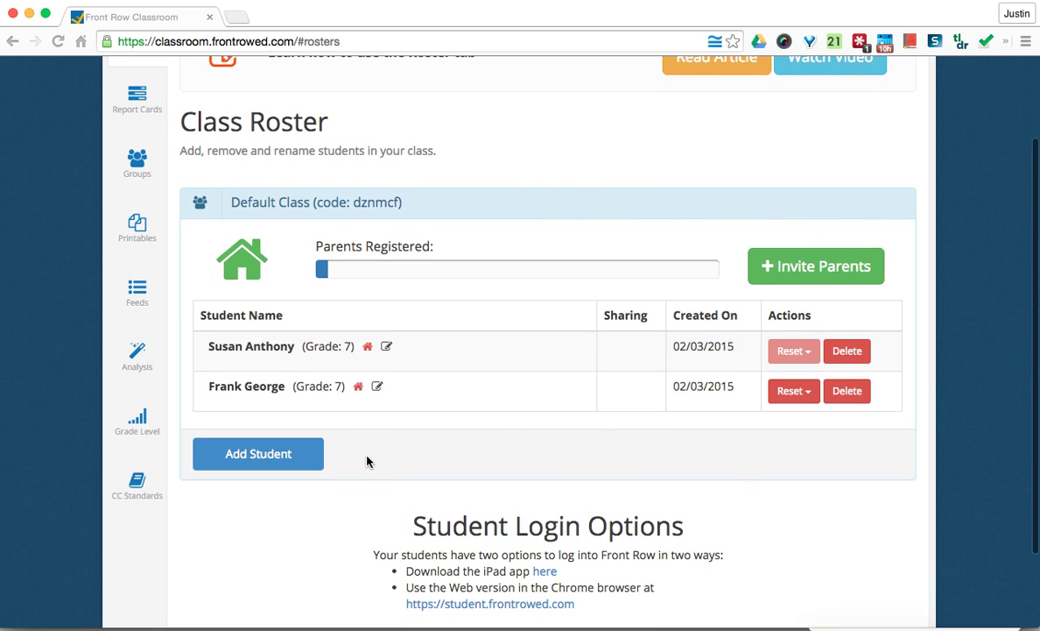
pyautogui.scroll(-2, 367, 461)
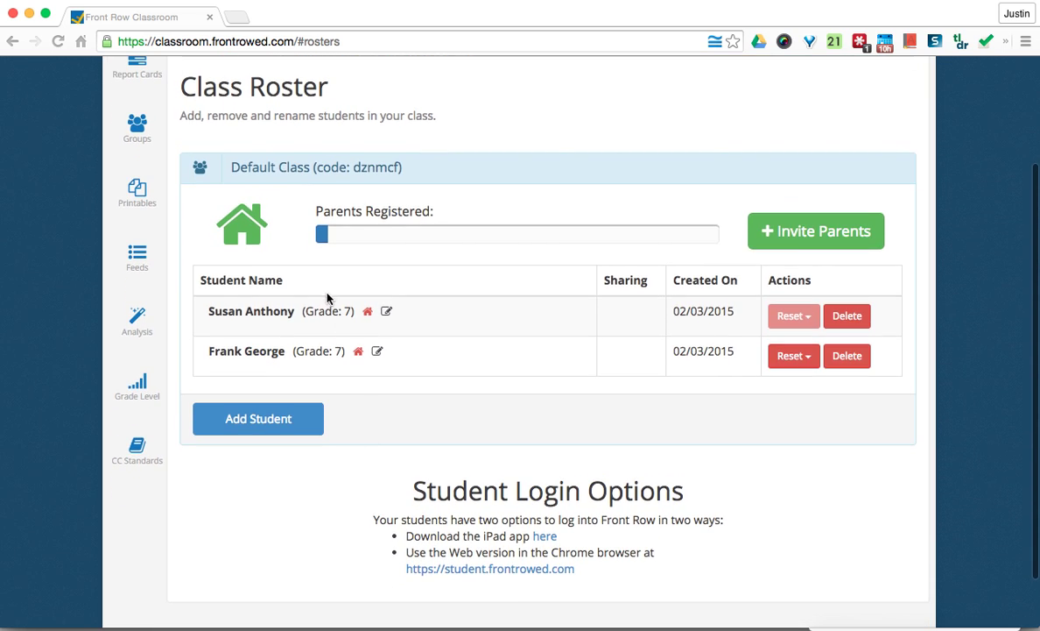
pyautogui.scroll(5, 326, 349)
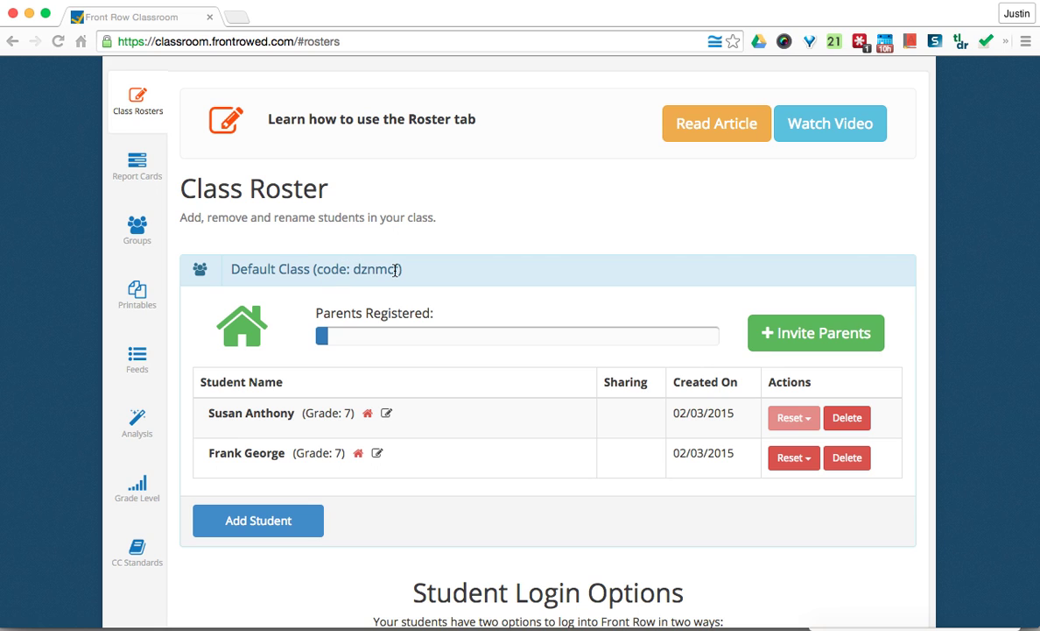
pyautogui.scroll(2, 395, 270)
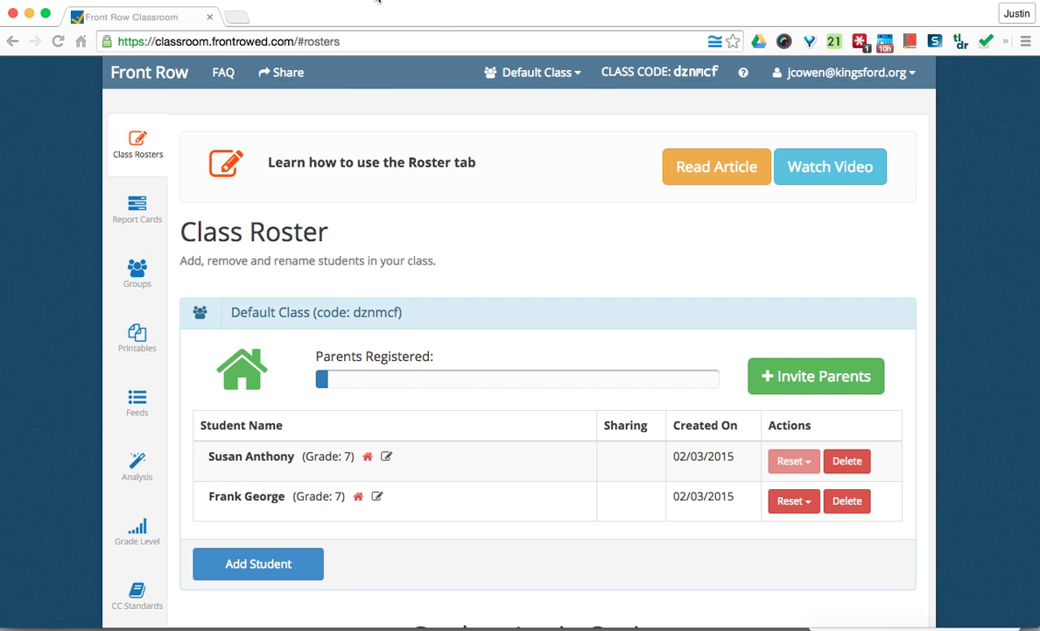
# - Switch to the student window and log in with the student's first name, last name and class code
pyautogui.click(352, 0)
pyautogui.click(394, 171)
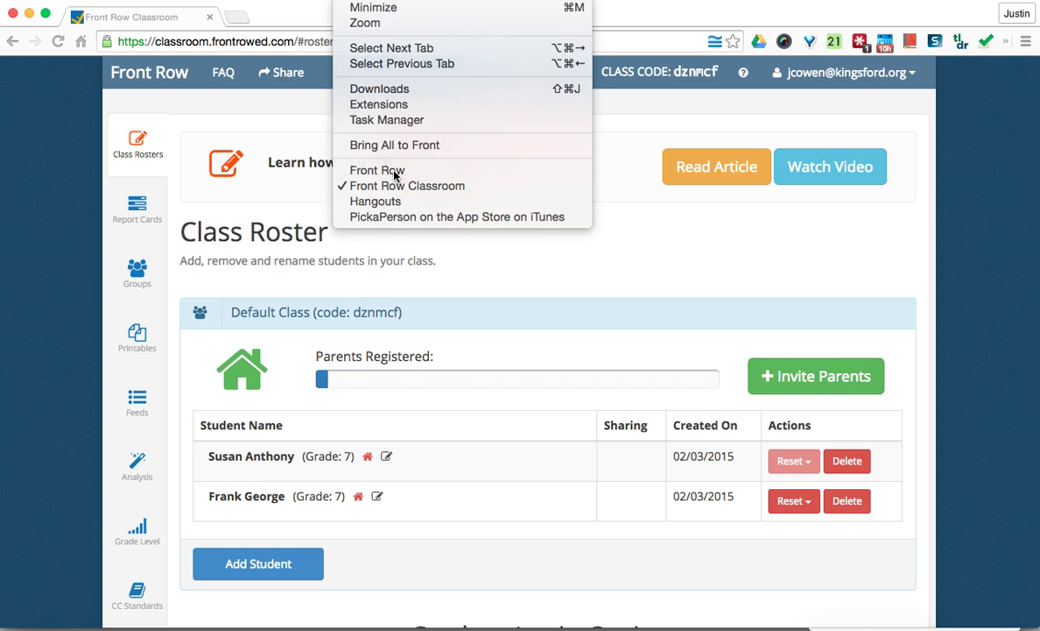
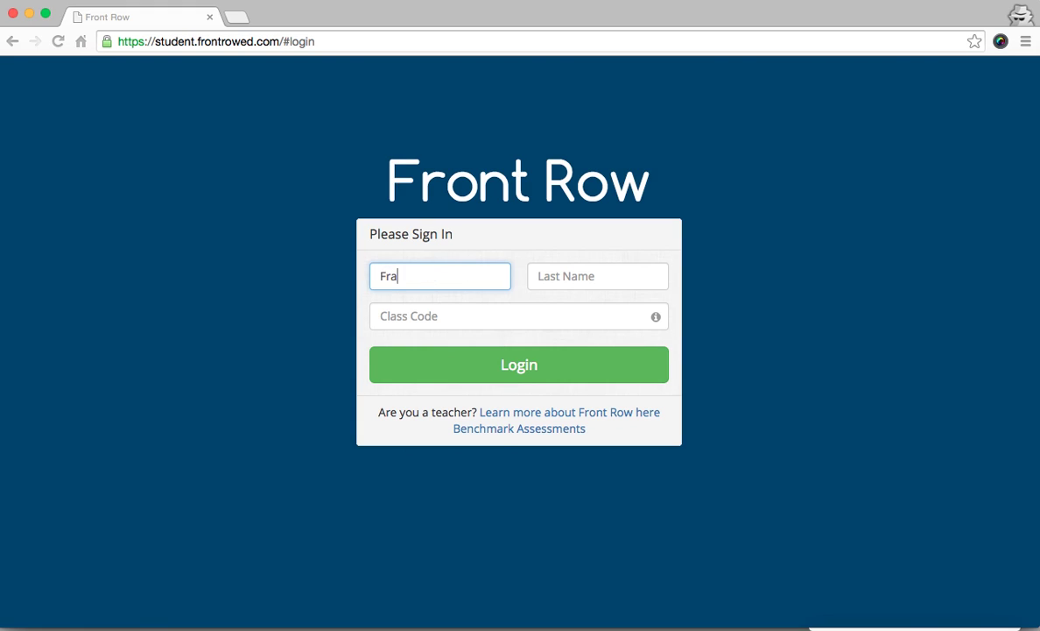
pyautogui.click(597, 275)
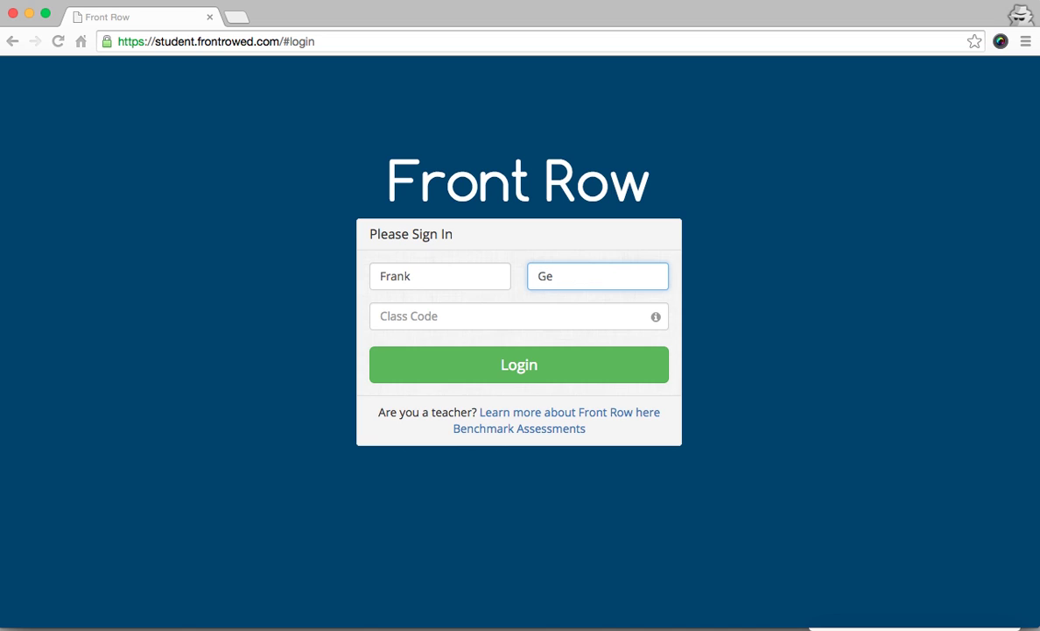
pyautogui.press('Tab')
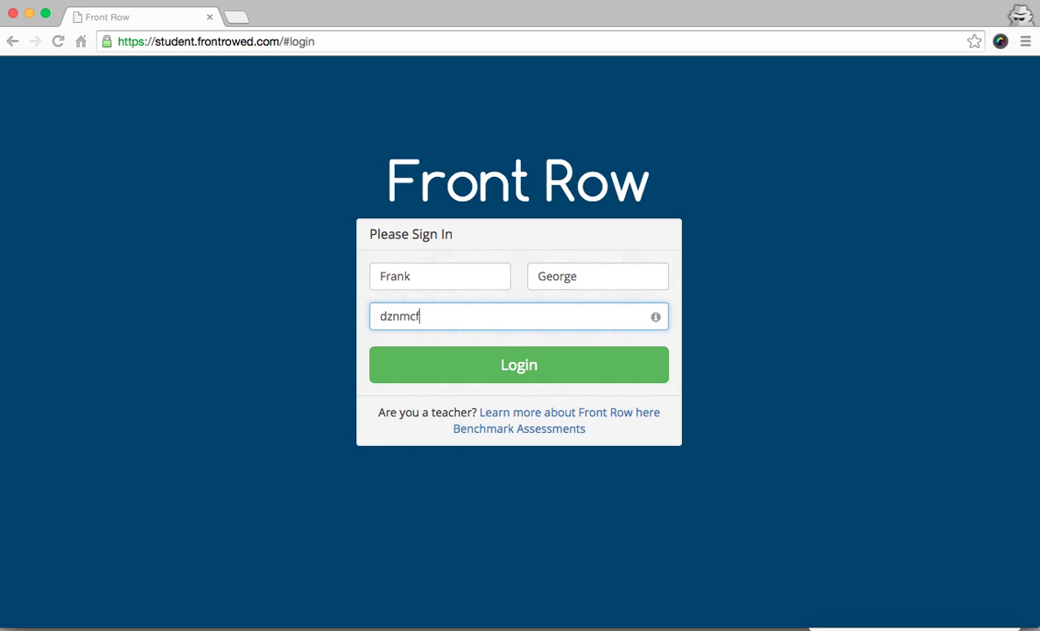
pyautogui.click(452, 372)
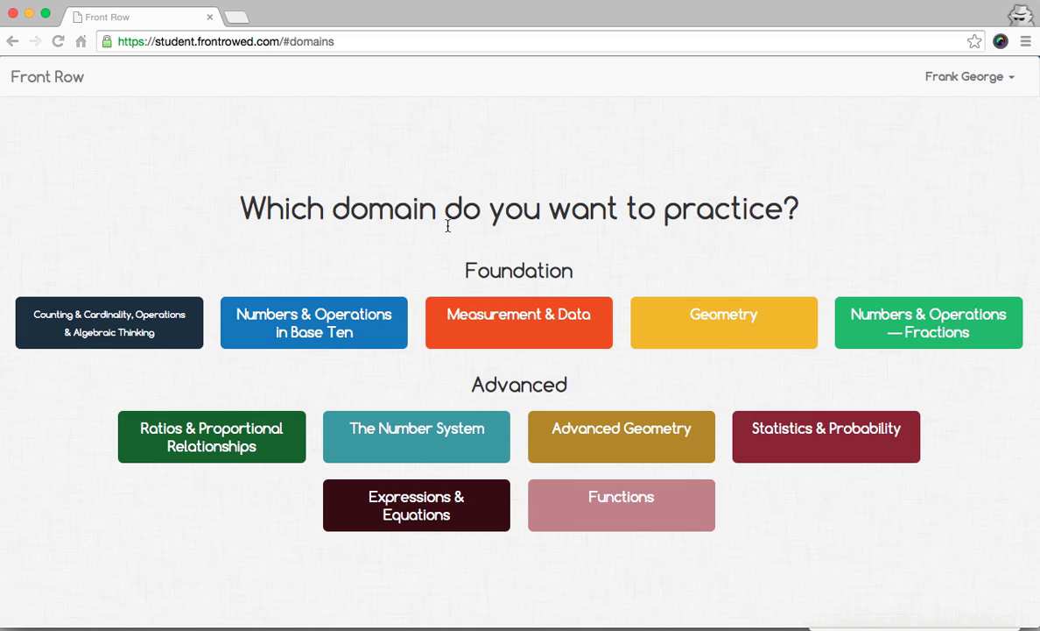
# - Choose the Measurement & Data domain and start its diagnostic
pyautogui.click(483, 325)
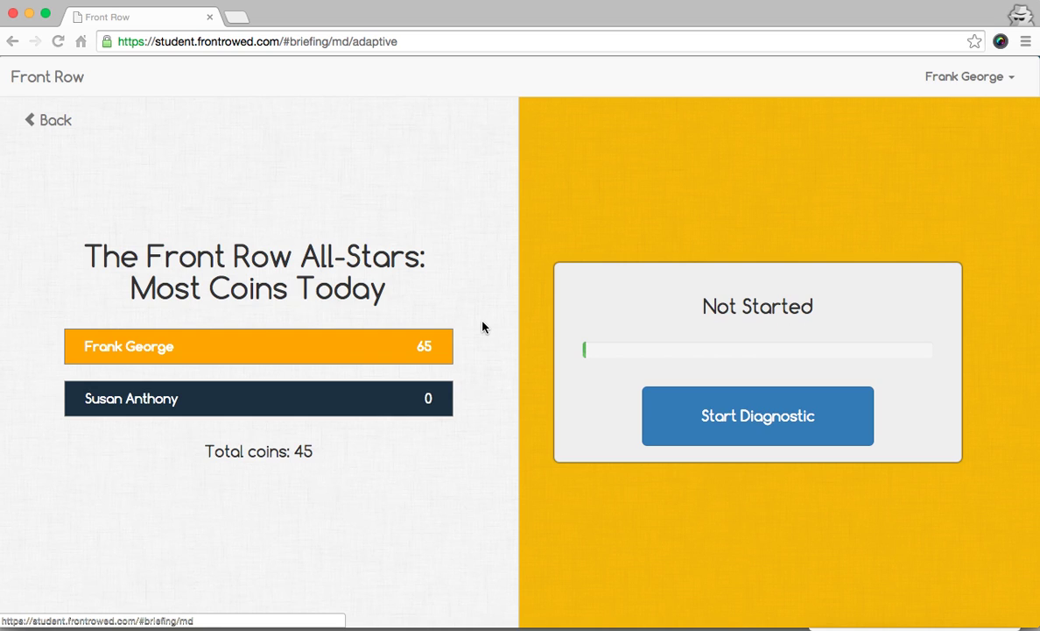
pyautogui.click(724, 408)
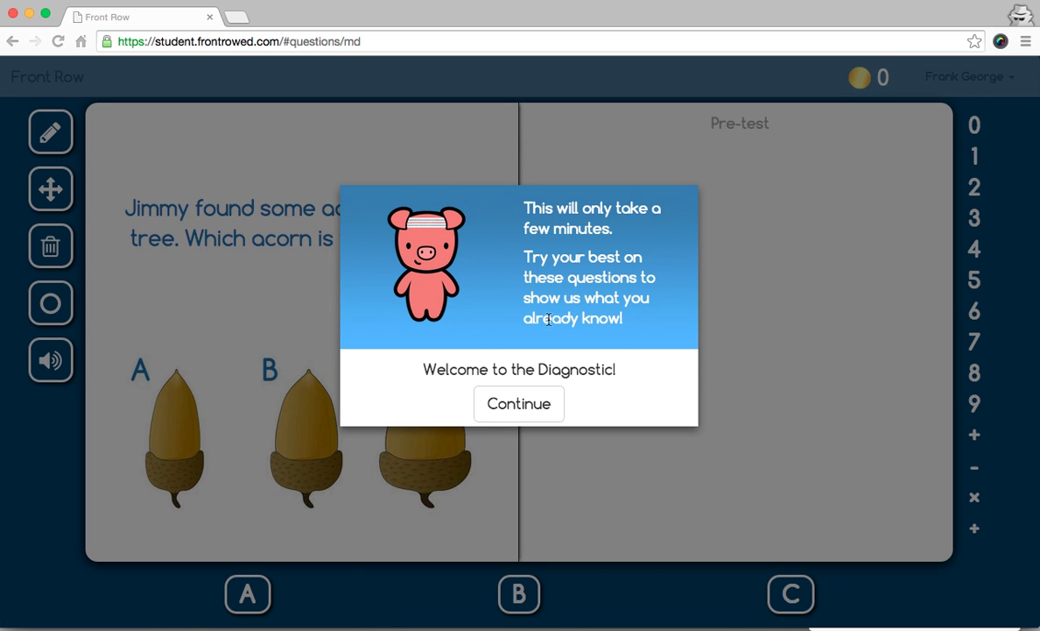
# - Dismiss the welcome message and answer A (thinnest acorn) to the acorn question
pyautogui.click(536, 404)
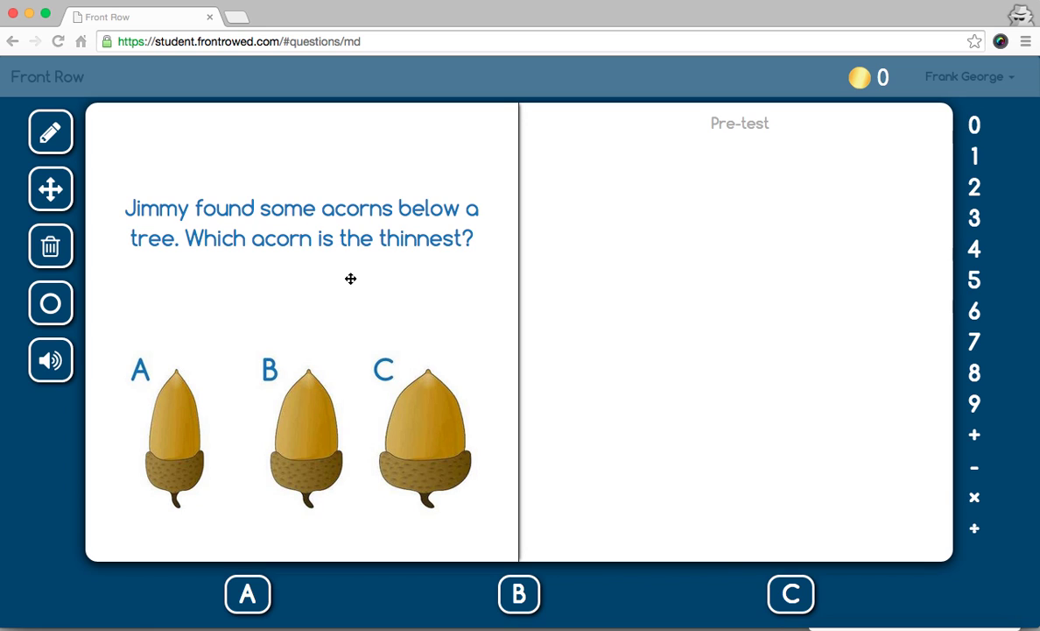
pyautogui.click(249, 589)
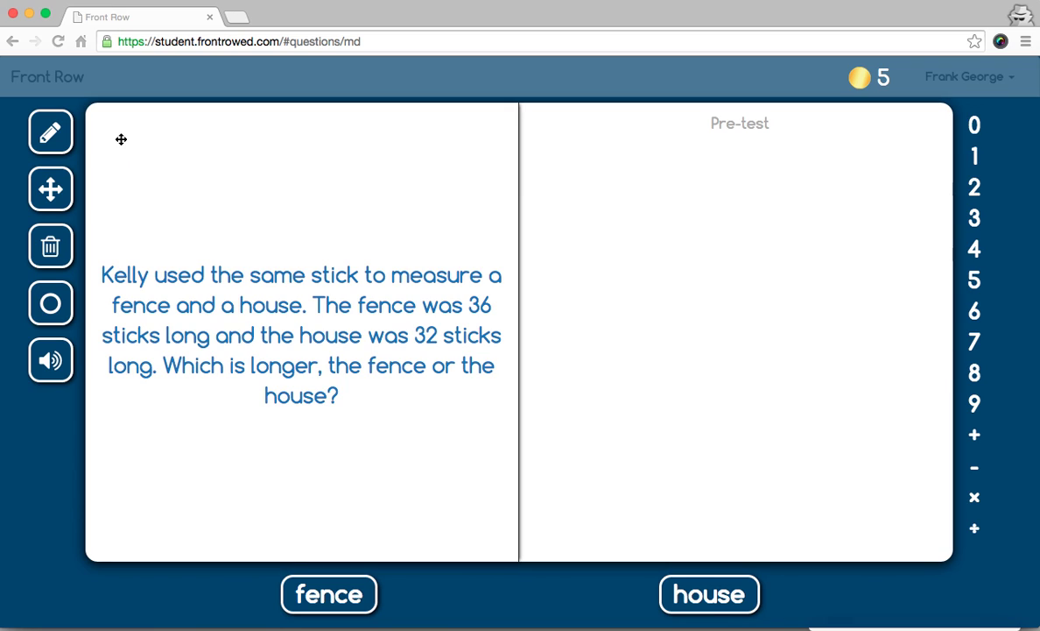
# - With the pencil, draw two lines on the scratch area and write 36 by the top one
pyautogui.click(66, 126)
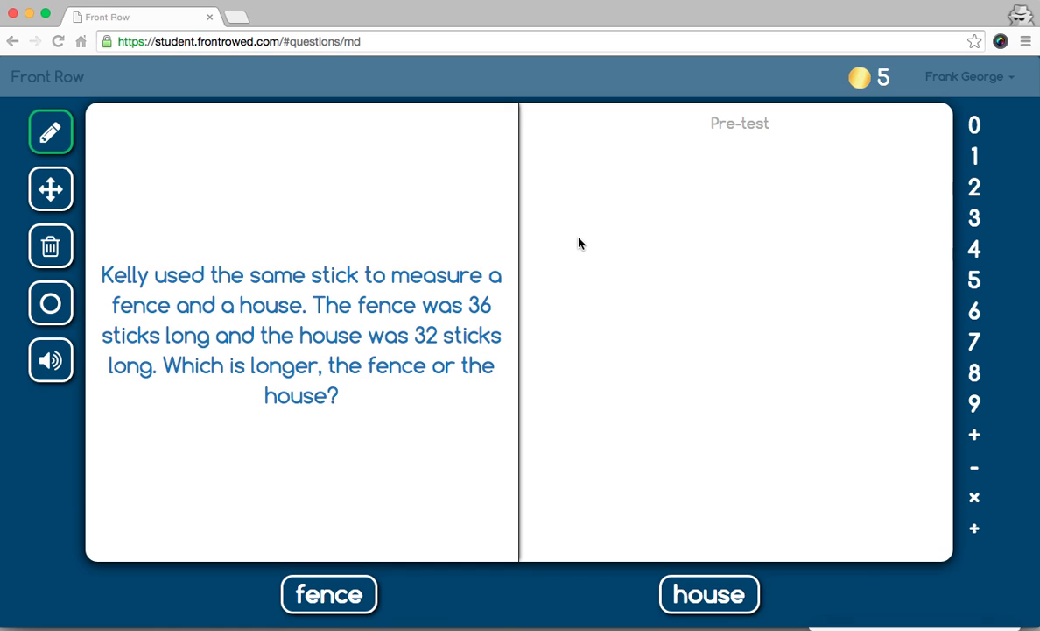
pyautogui.moveTo(588, 235); pyautogui.dragTo(786, 250)
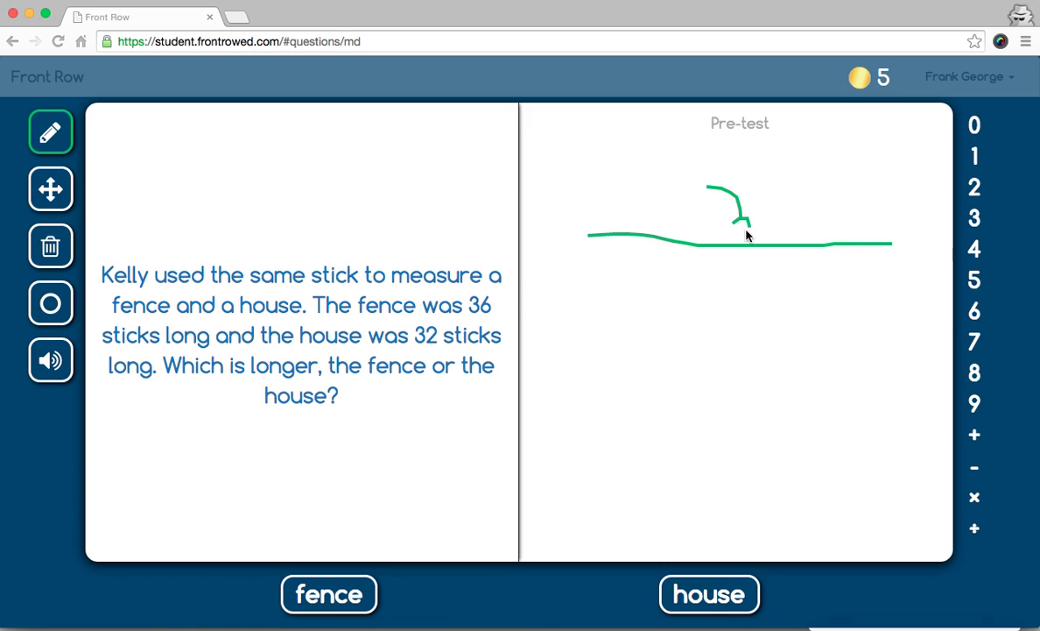
pyautogui.moveTo(747, 235)
pyautogui.mouseDown()
pyautogui.moveTo(734, 231)
pyautogui.moveTo(785, 210)
pyautogui.moveTo(795, 218)
pyautogui.mouseUp()
pyautogui.moveTo(605, 367); pyautogui.dragTo(844, 395)
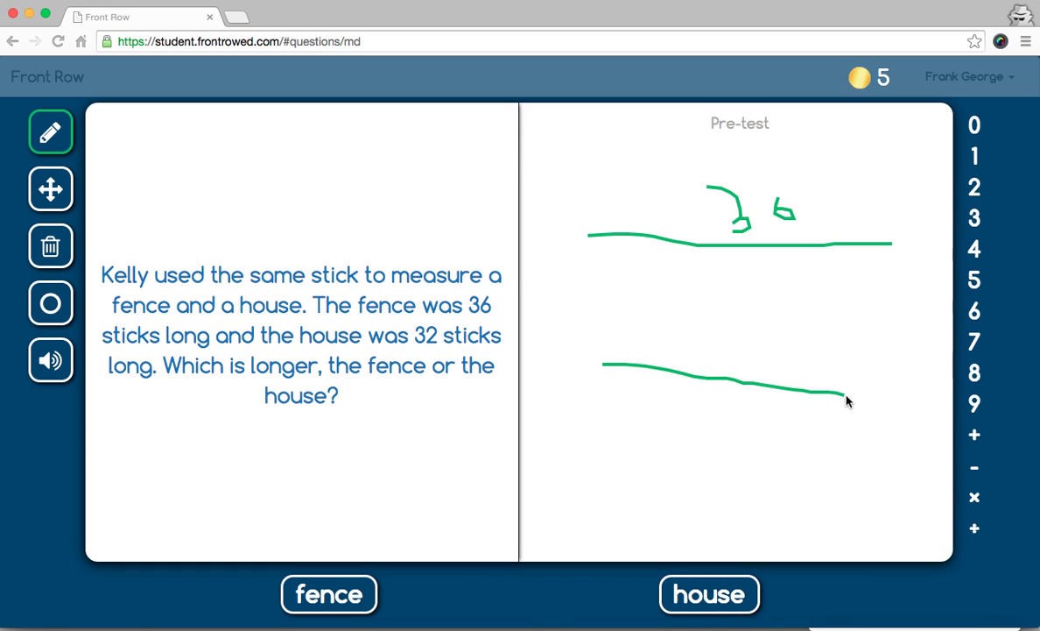
# - Place number tiles 3 and 2 beside the lower line to read 32
pyautogui.click(974, 217)
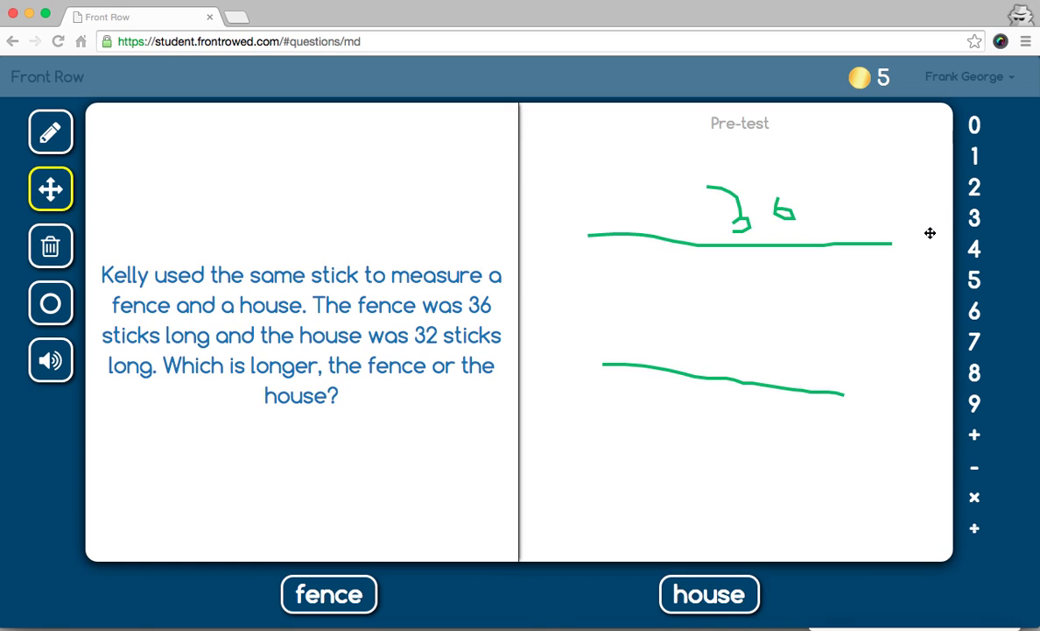
pyautogui.moveTo(972, 218); pyautogui.dragTo(679, 341)
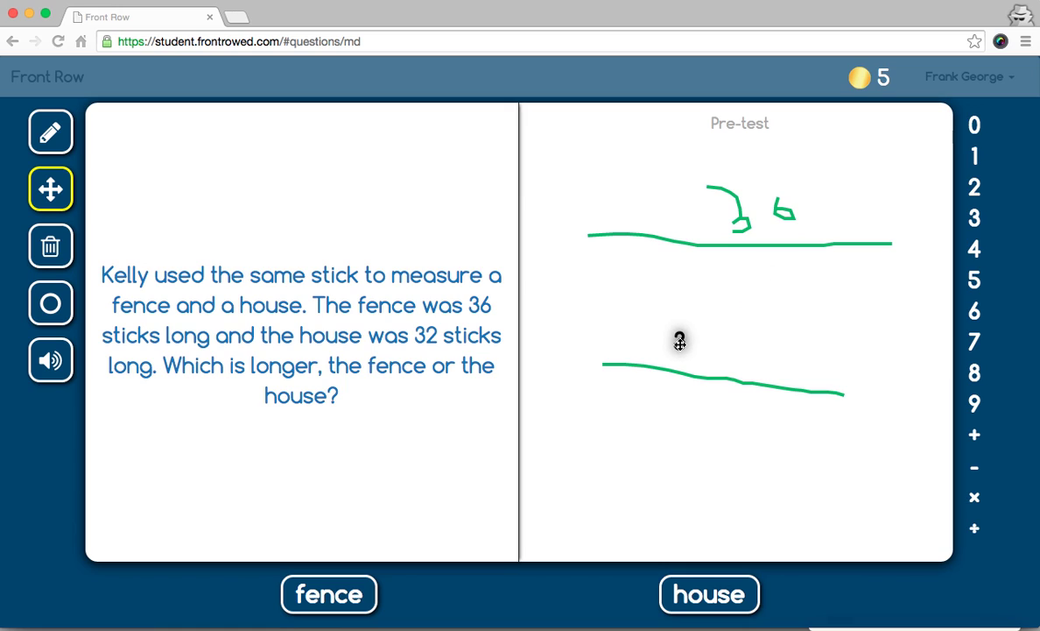
pyautogui.moveTo(975, 181); pyautogui.dragTo(692, 343)
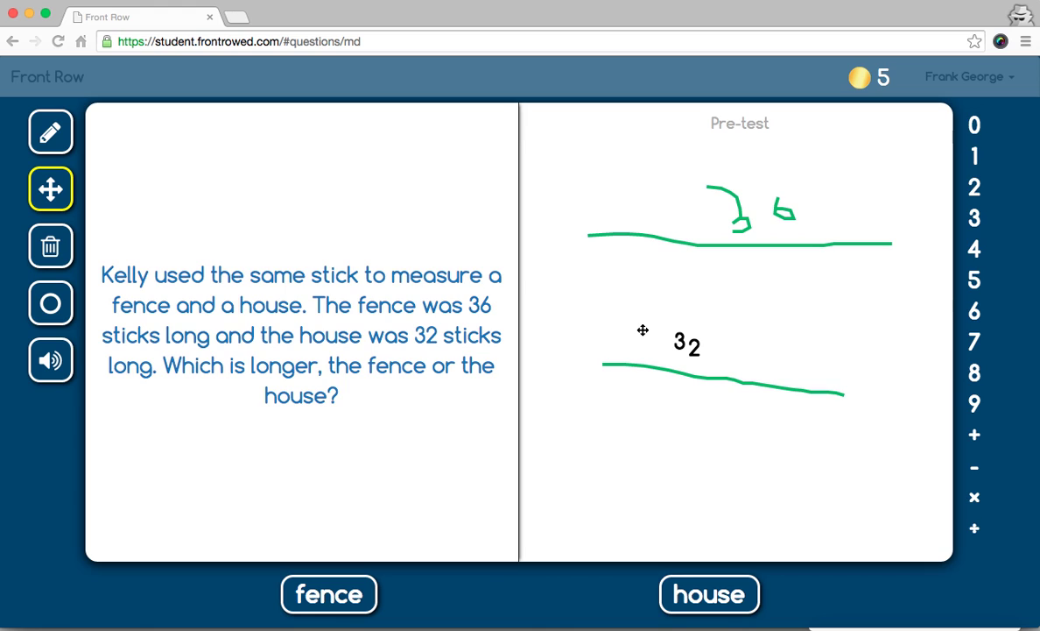
pyautogui.click(58, 365)
pyautogui.click(50, 303)
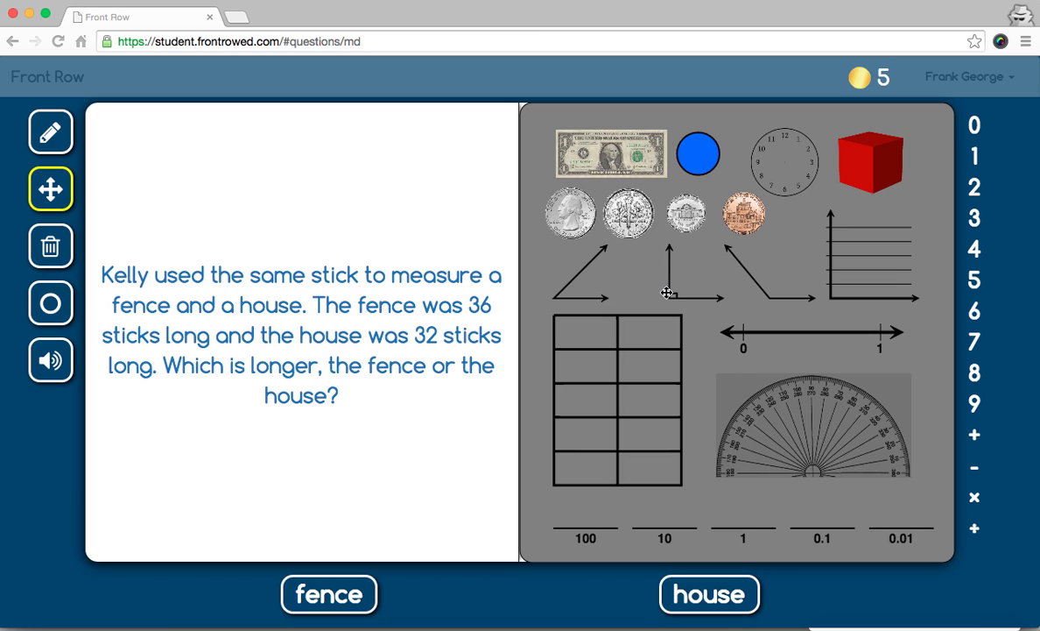
pyautogui.click(396, 271)
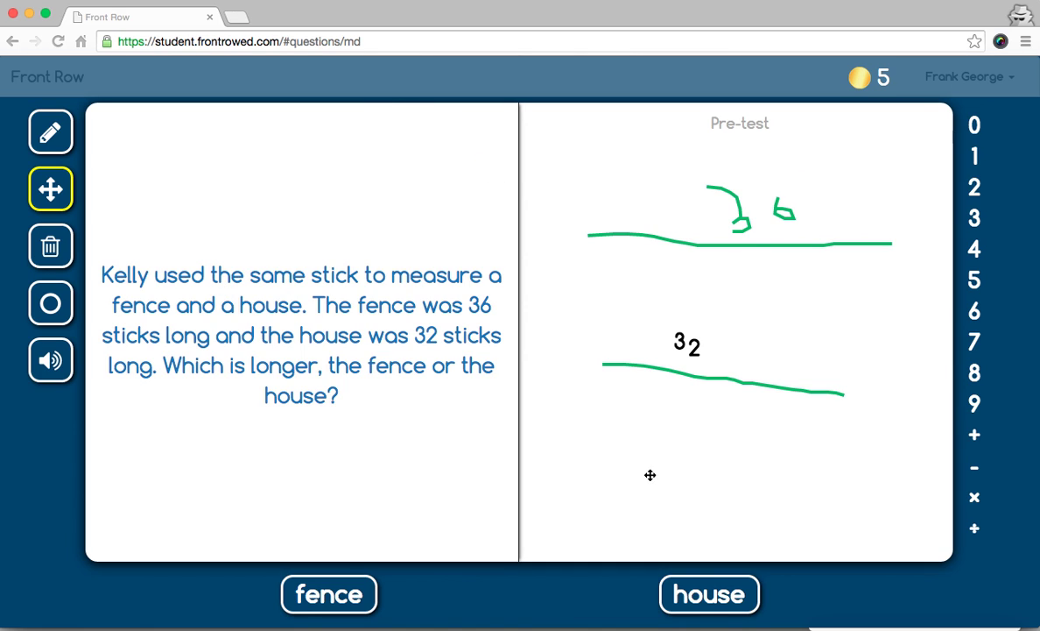
# - Answer 'house' to the fence-and-house question
pyautogui.click(694, 587)
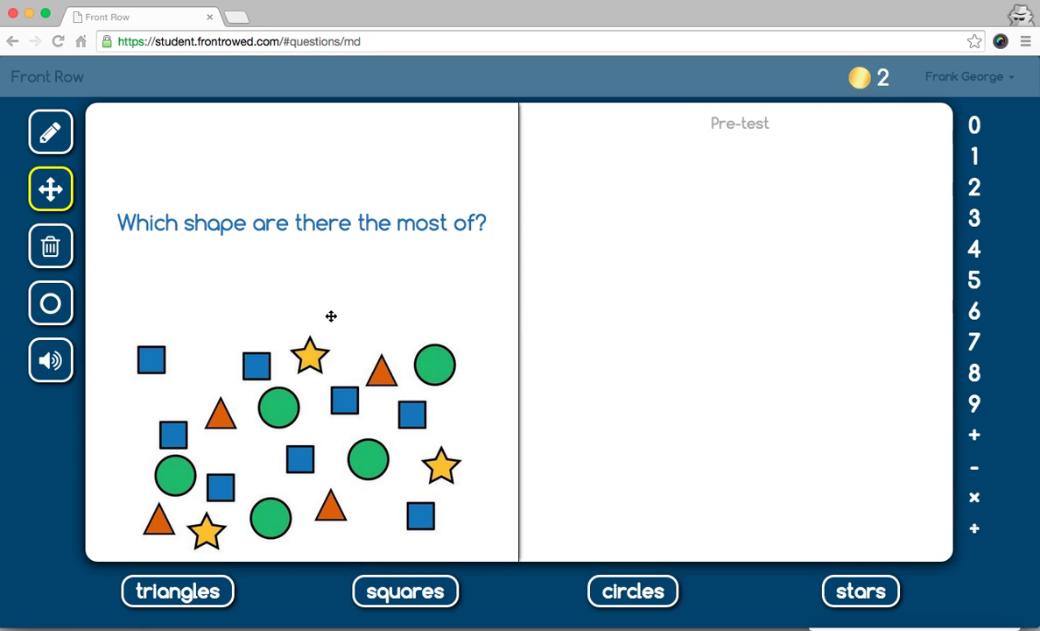
# - Close the student pre-test tab, confirming leaving the page
pyautogui.click(211, 18)
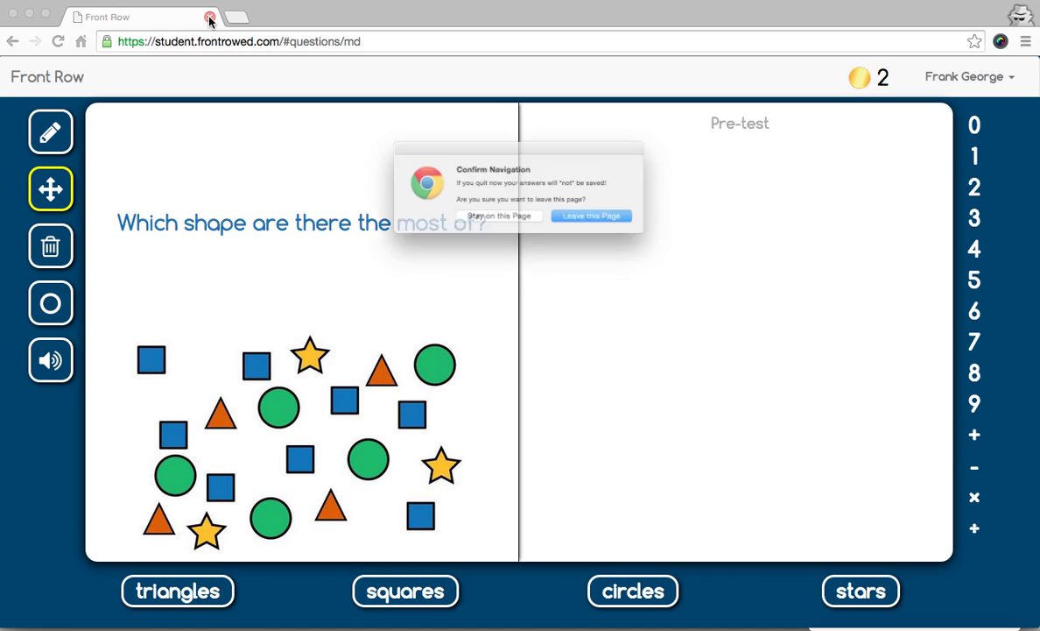
pyautogui.click(539, 223)
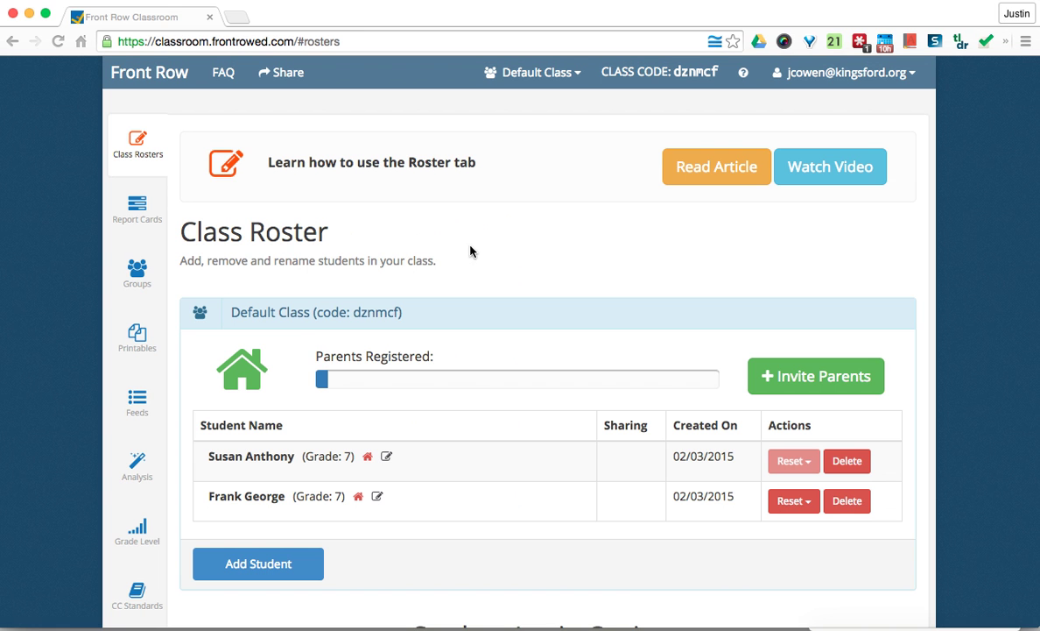
pyautogui.scroll(-1, 467, 251)
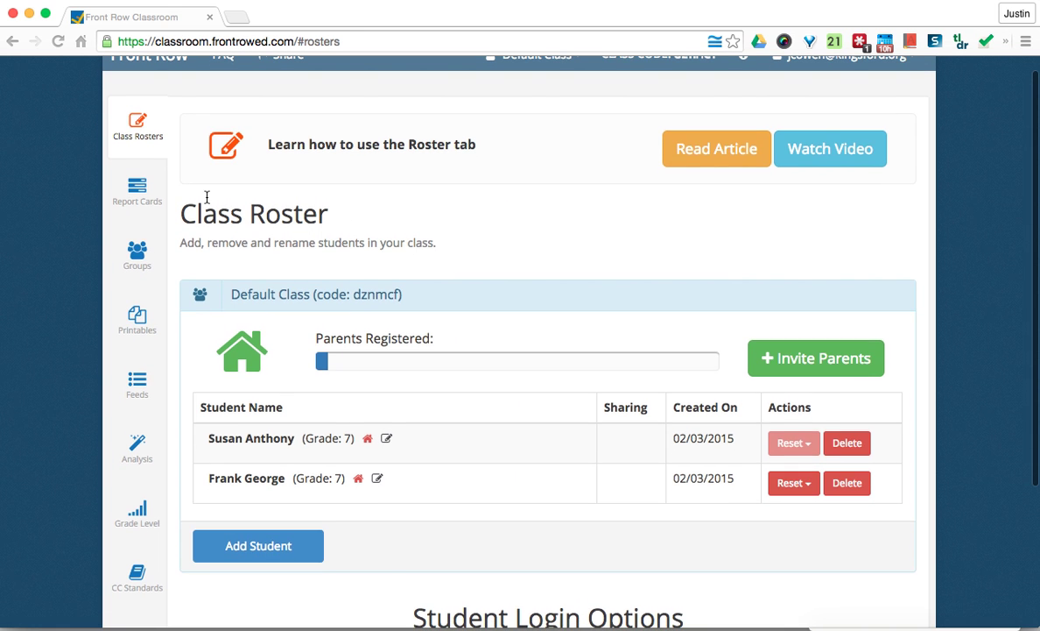
# - Review the second student's report card: grade level 5.5, 100% accuracy, standard 5.G.3
pyautogui.click(136, 194)
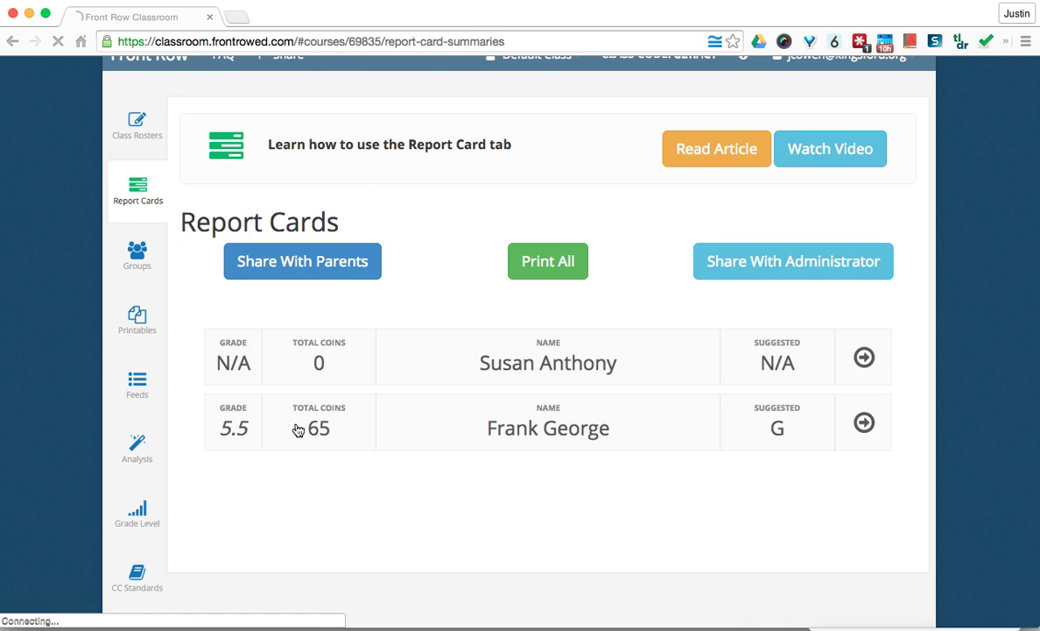
pyautogui.click(864, 423)
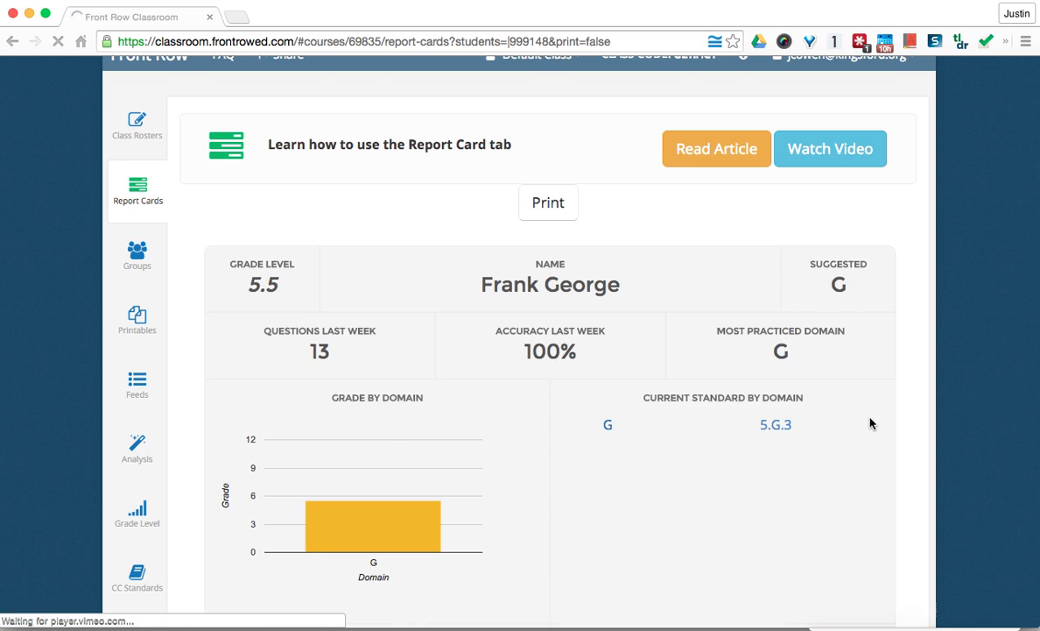
pyautogui.scroll(-1, 613, 325)
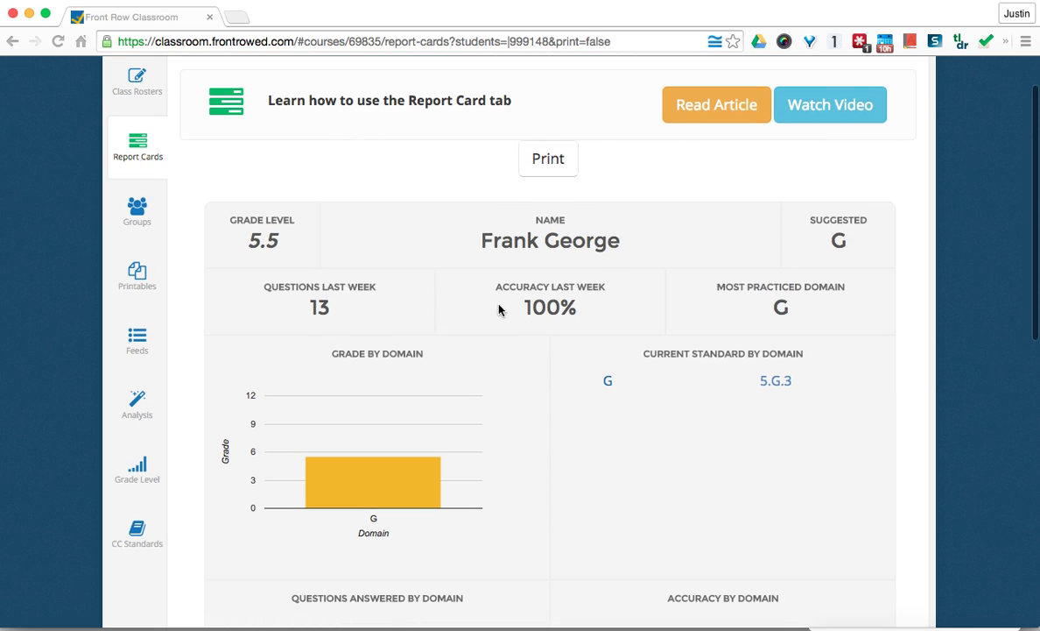
pyautogui.scroll(-1, 529, 311)
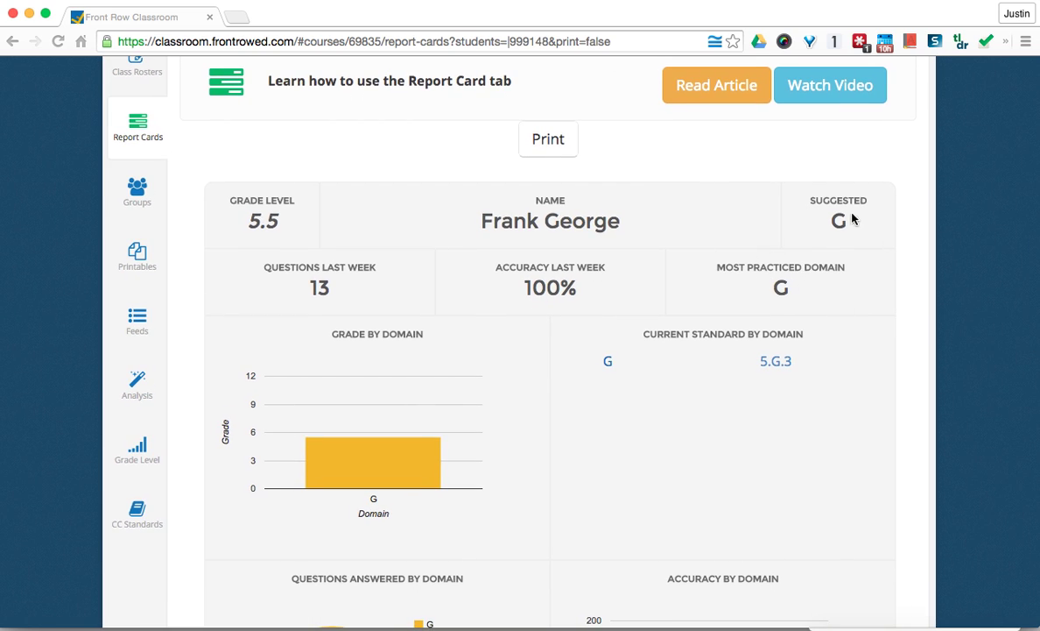
pyautogui.scroll(-4, 846, 254)
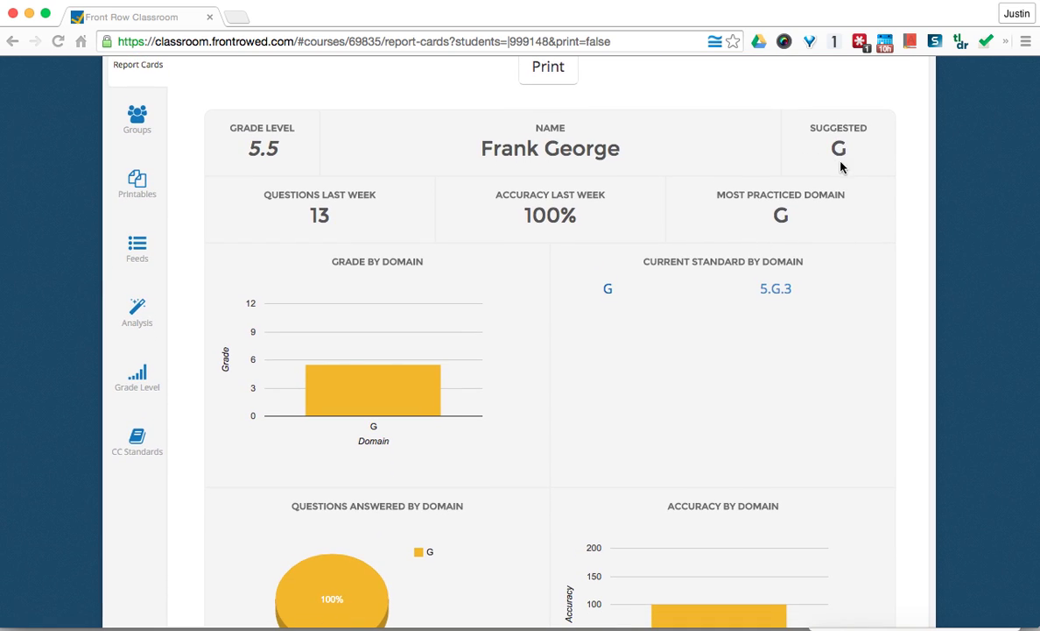
pyautogui.scroll(-3, 844, 172)
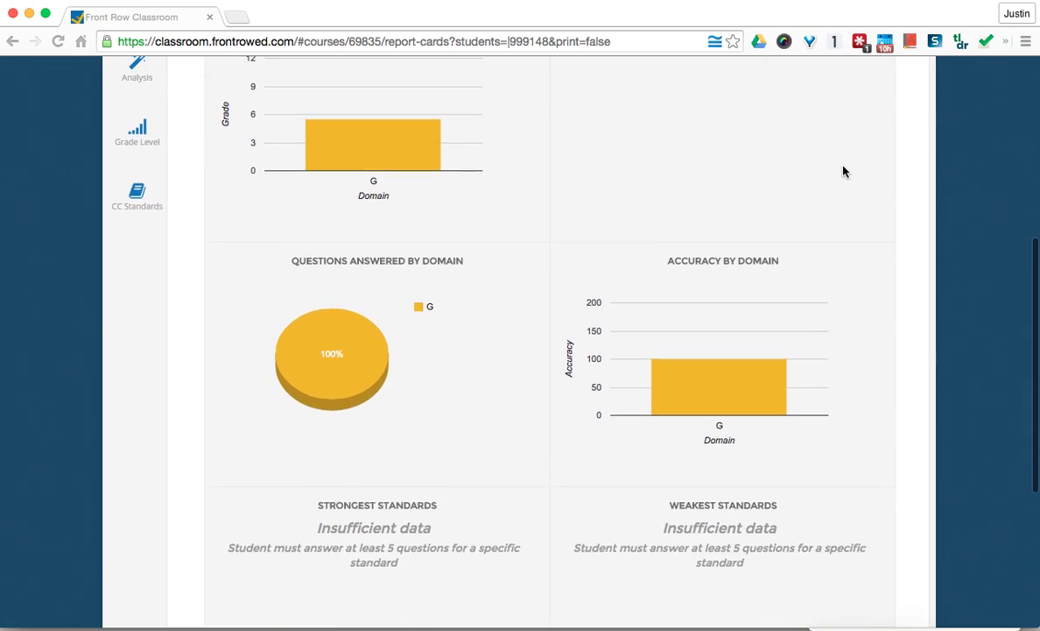
pyautogui.scroll(5, 843, 172)
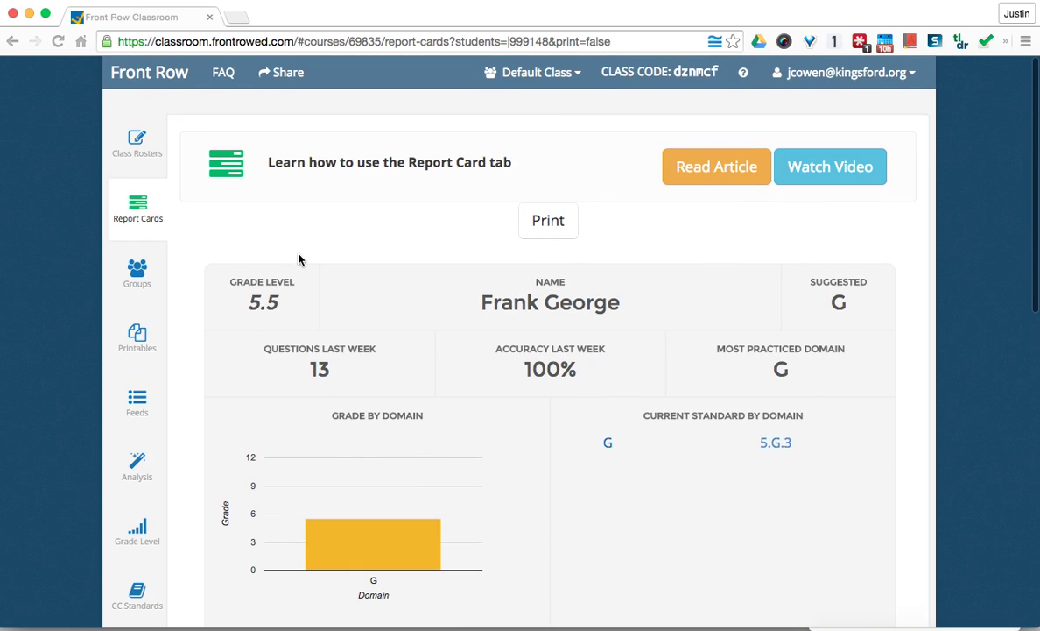
pyautogui.click(147, 341)
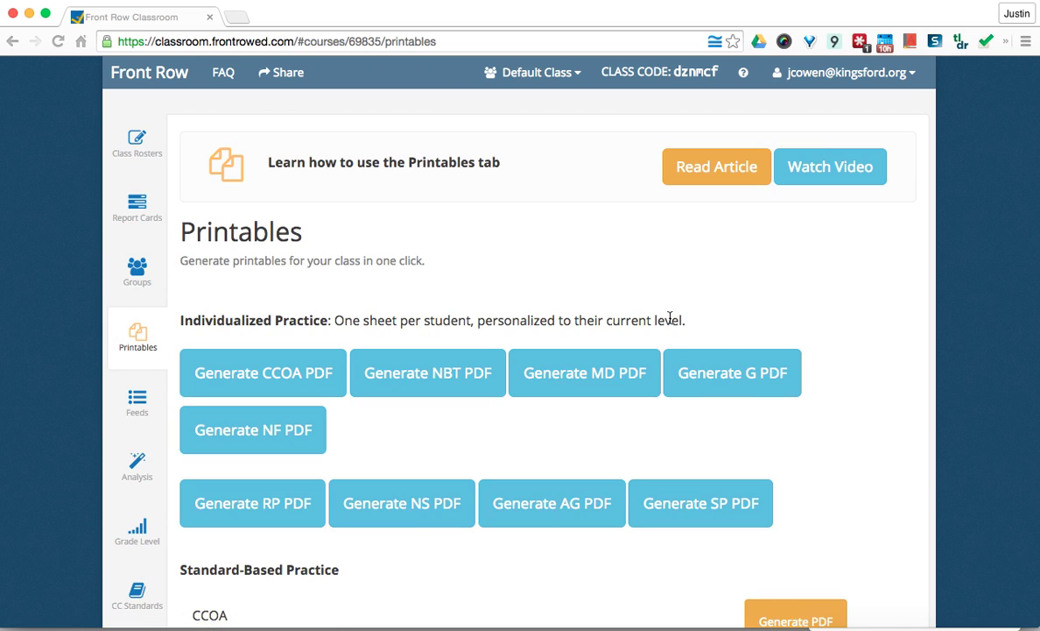
pyautogui.scroll(-1, 692, 332)
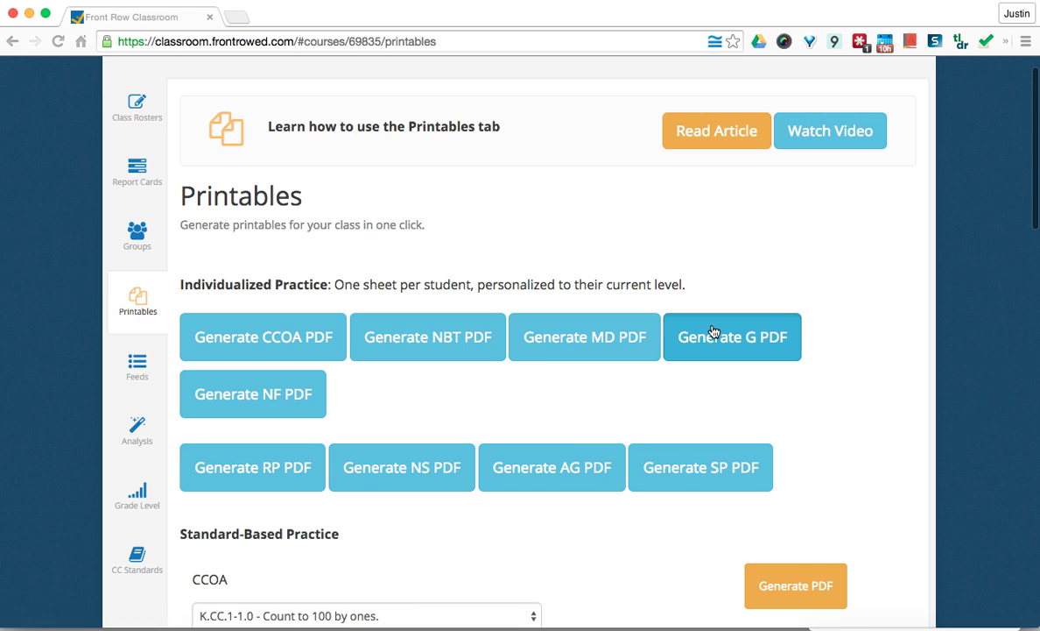
pyautogui.click(714, 325)
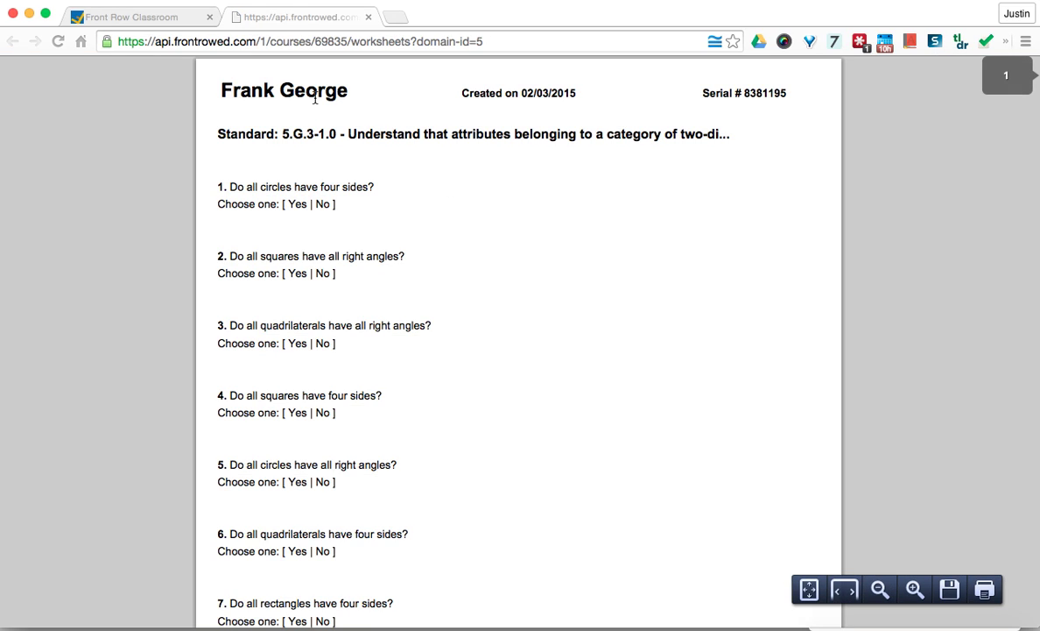
pyautogui.scroll(-5, 332, 163)
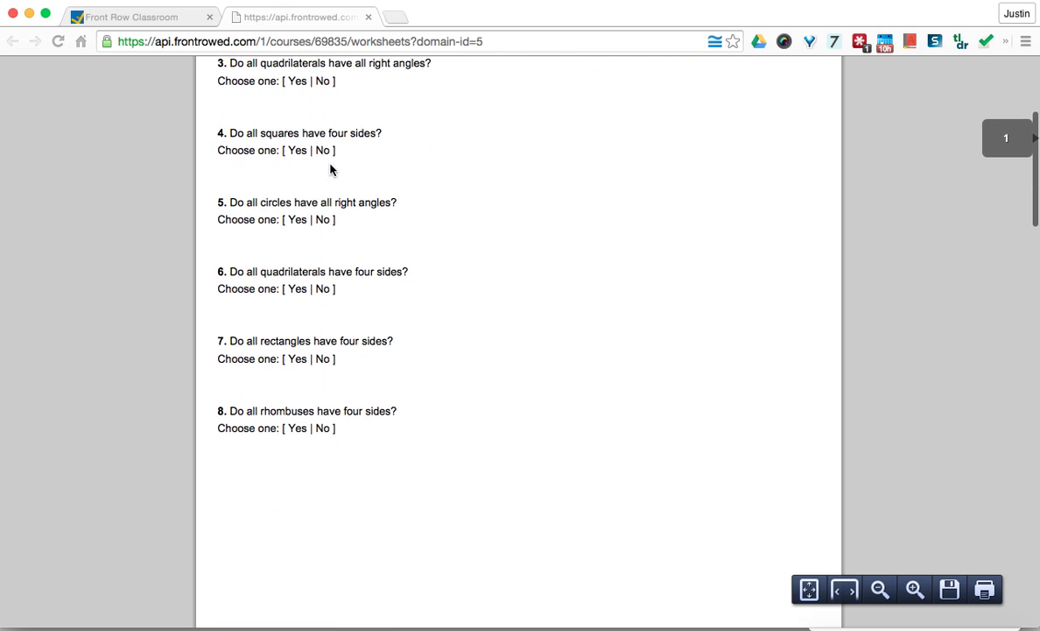
pyautogui.scroll(-6, 332, 169)
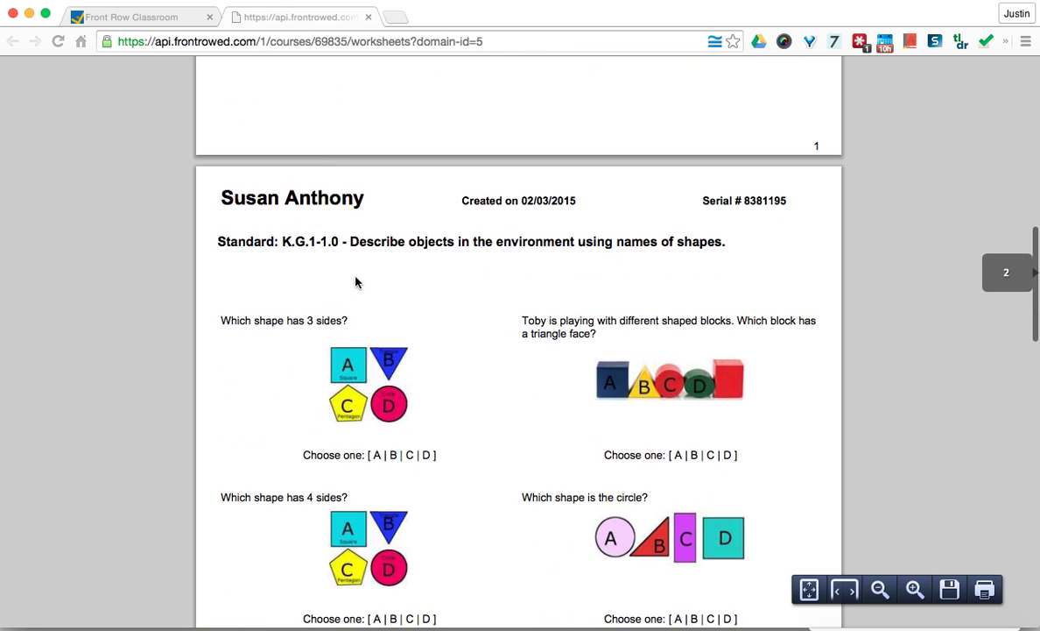
pyautogui.scroll(-2, 356, 282)
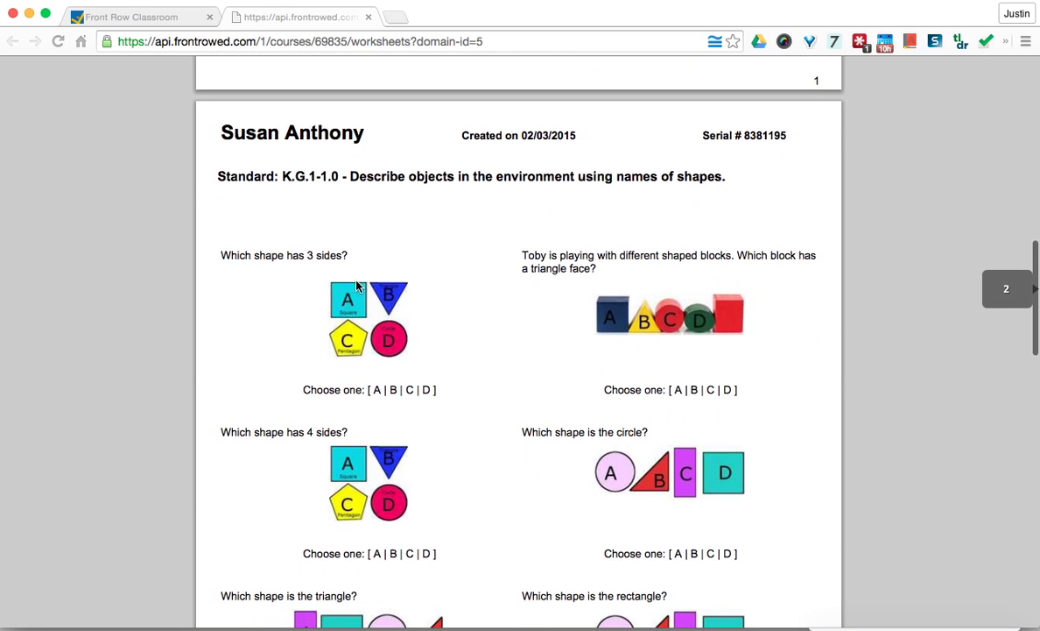
pyautogui.scroll(-2, 440, 278)
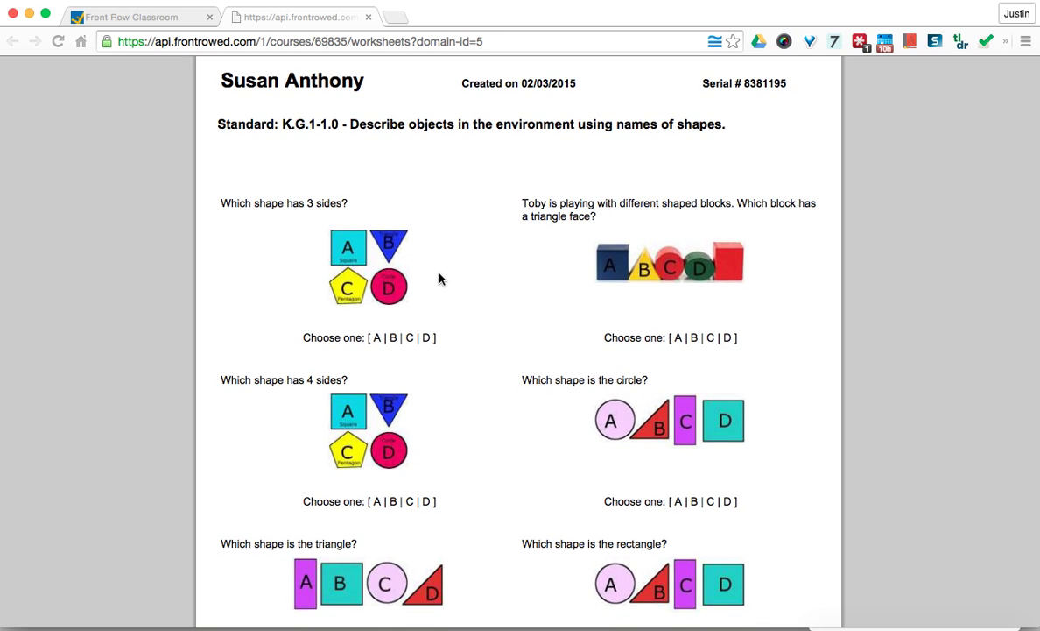
pyautogui.scroll(-4, 440, 279)
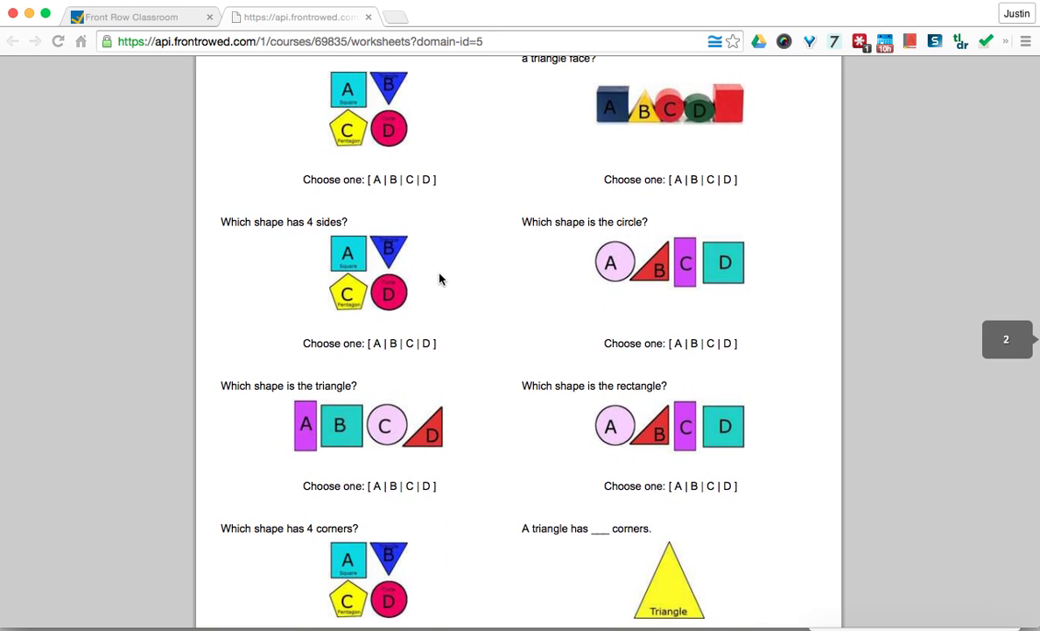
pyautogui.scroll(-1, 439, 278)
pyautogui.scroll(-5, 462, 415)
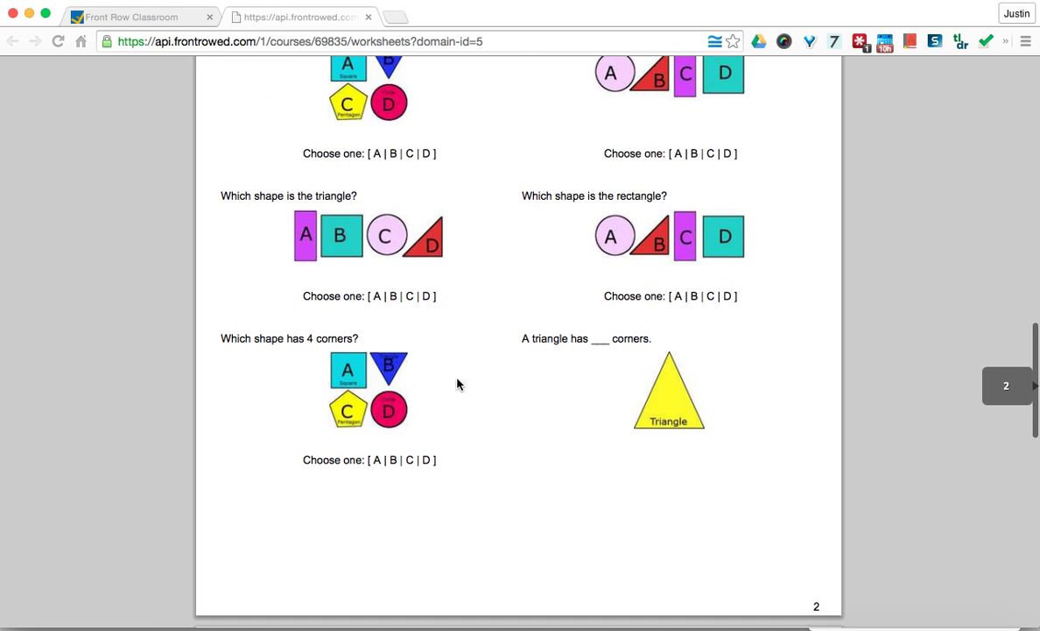
pyautogui.scroll(15, 459, 401)
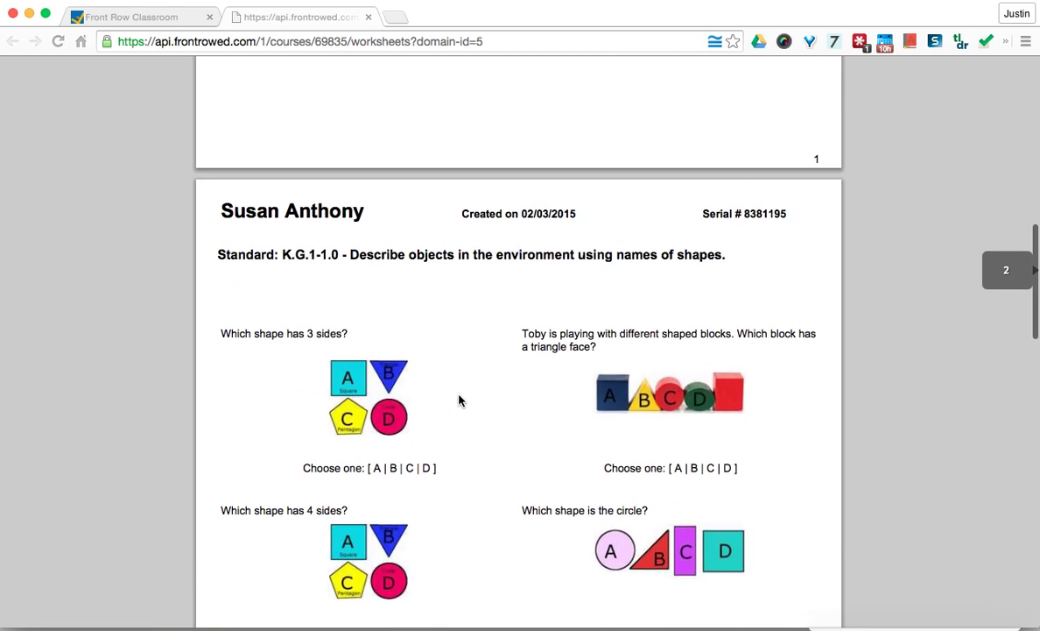
pyautogui.scroll(5, 407, 237)
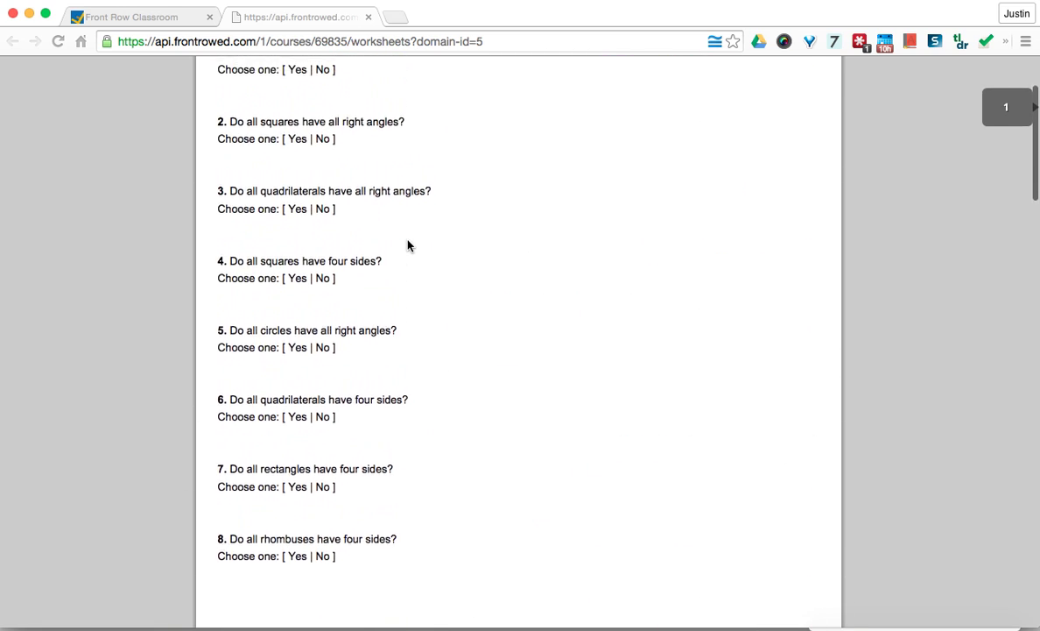
# - Close the geometry worksheet, scroll through the K.MD.1-1.0 measurement worksheet, then close it
pyautogui.click(368, 17)
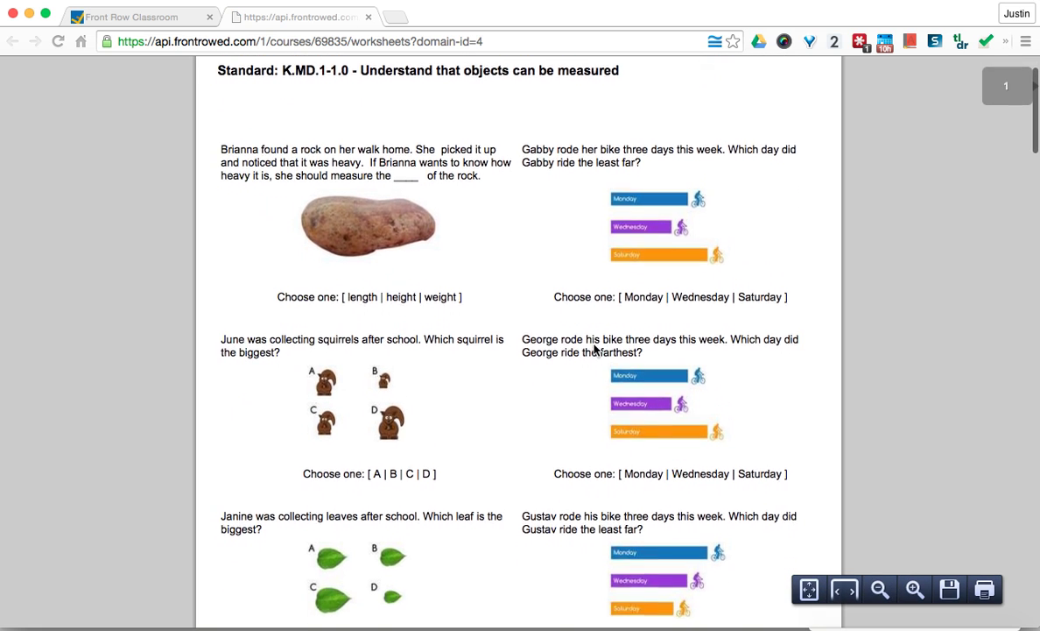
pyautogui.scroll(-5, 655, 274)
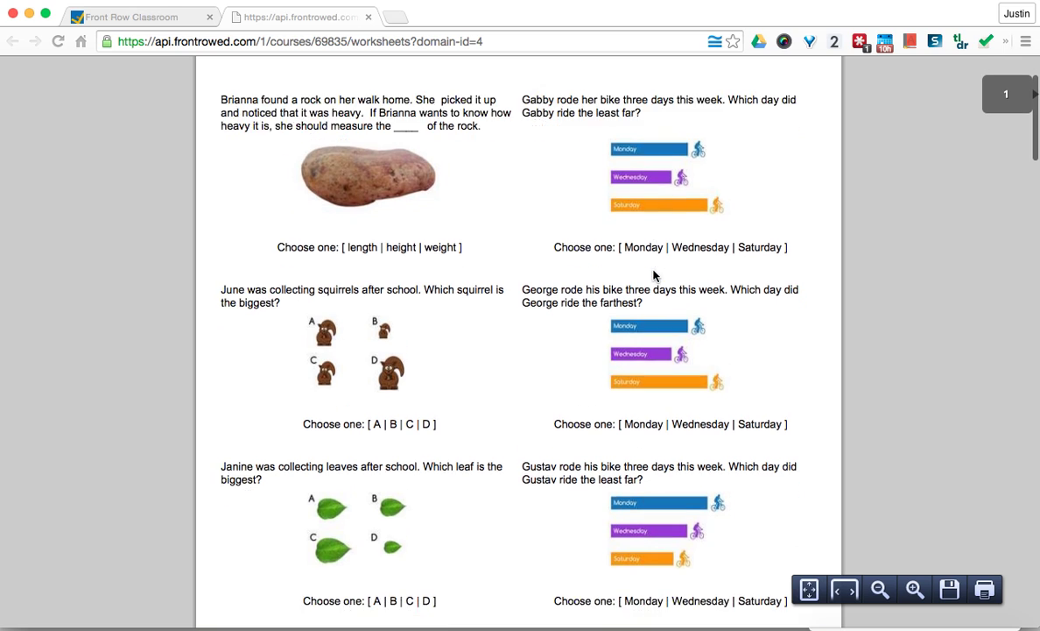
pyautogui.scroll(-15, 653, 276)
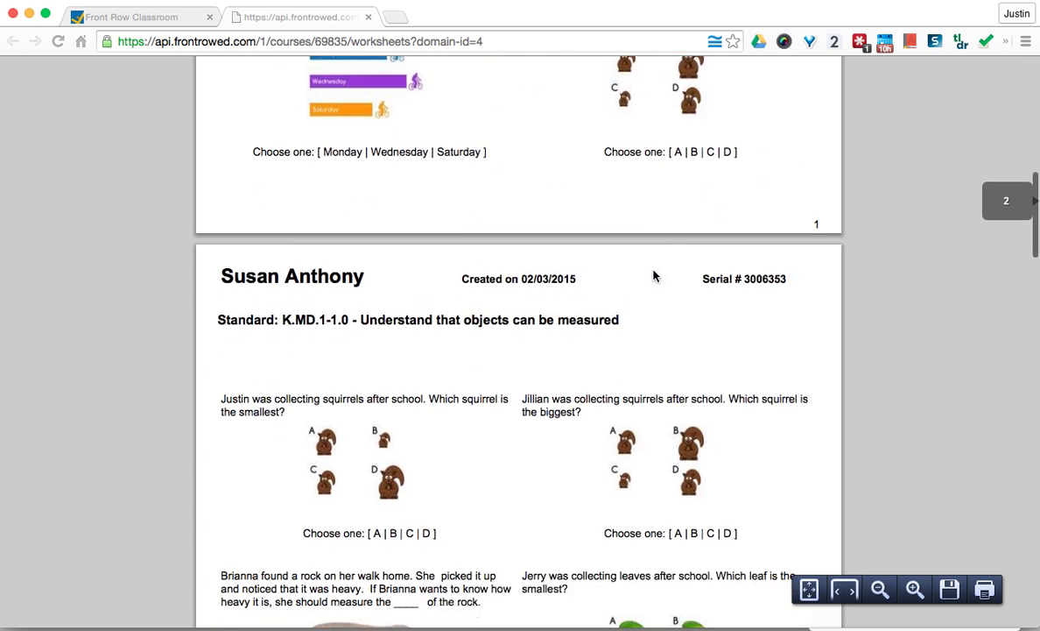
pyautogui.click(368, 17)
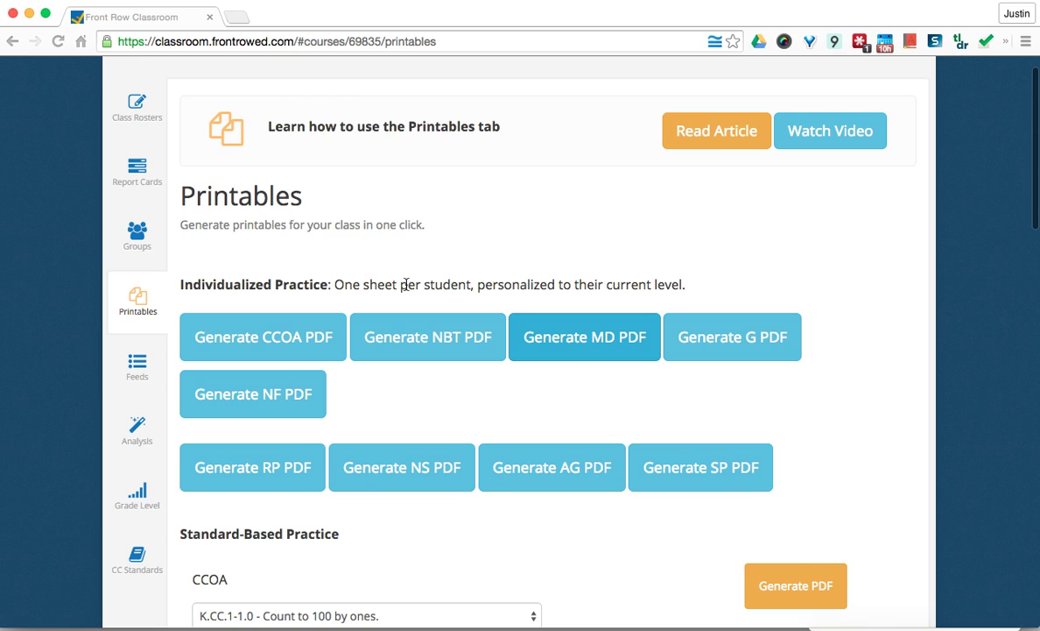
# - Review the class Analysis page and the level Groups, ending on the Class Rosters page
pyautogui.click(153, 444)
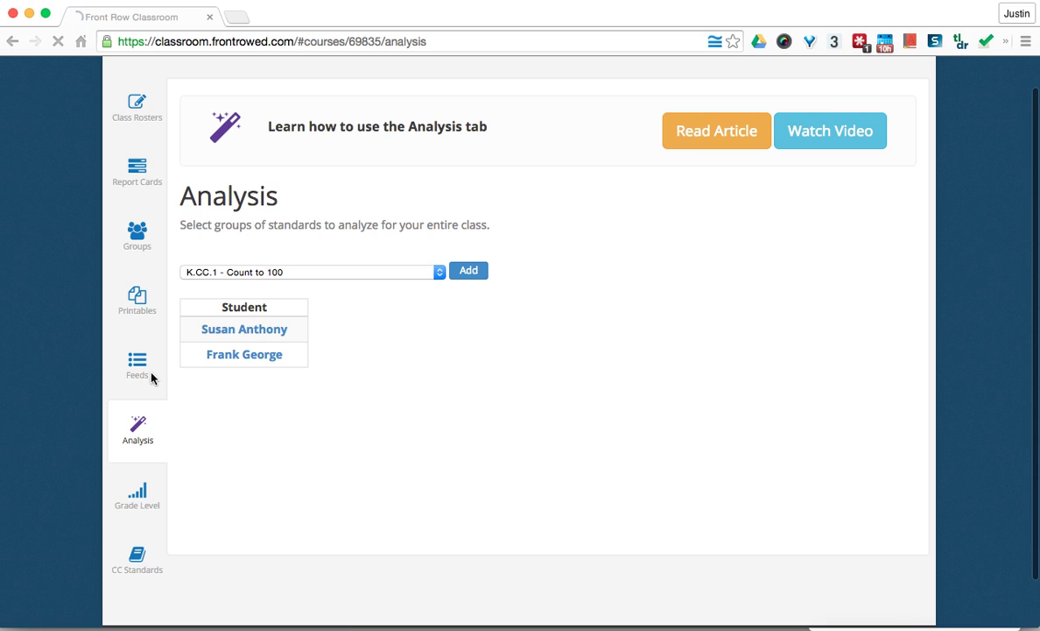
pyautogui.click(138, 235)
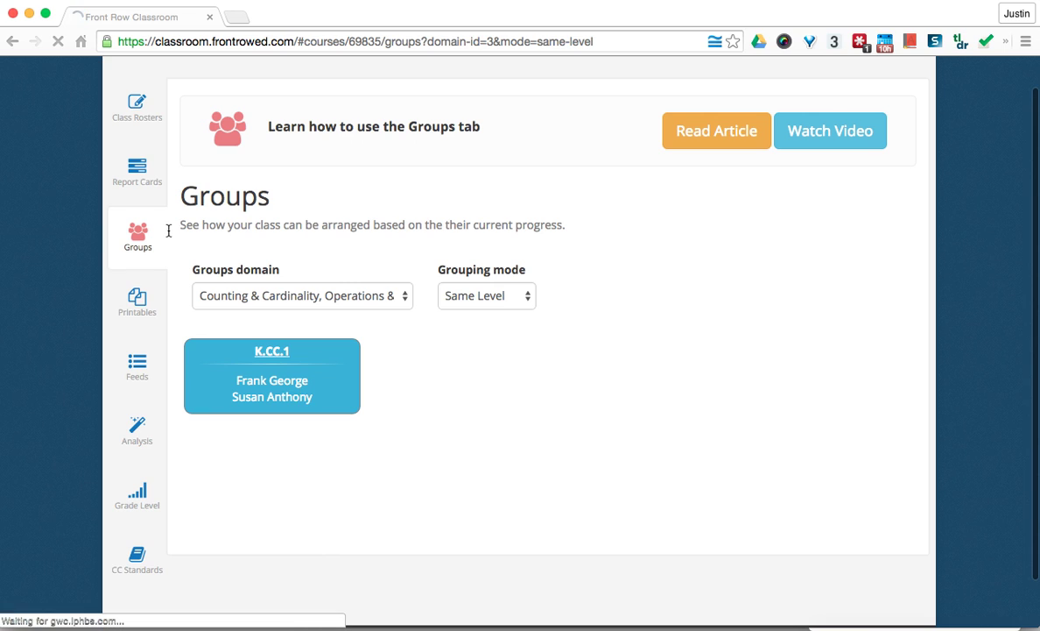
pyautogui.click(122, 111)
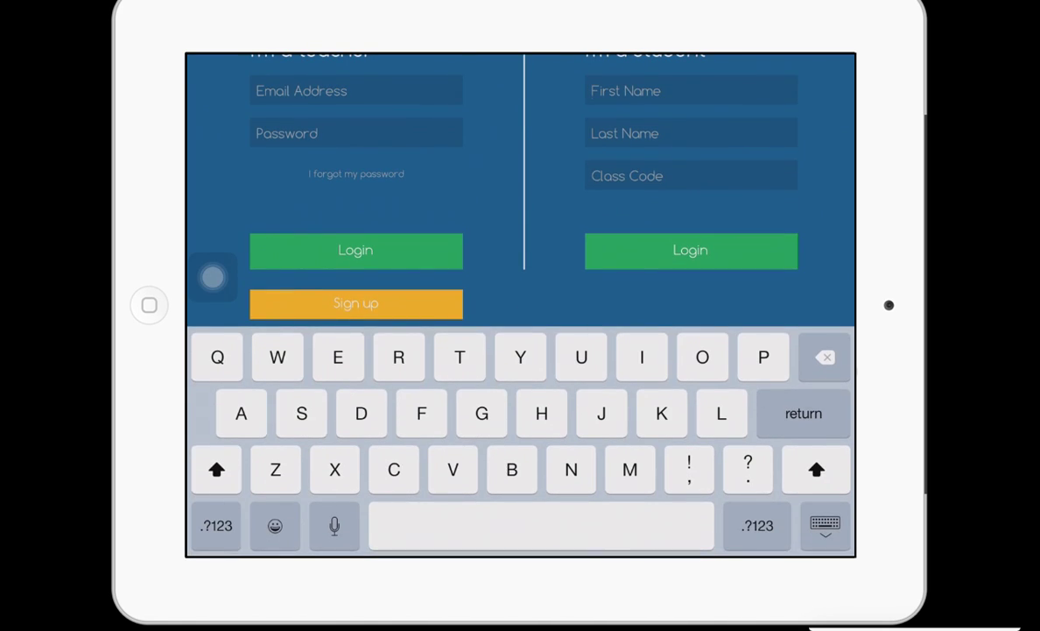
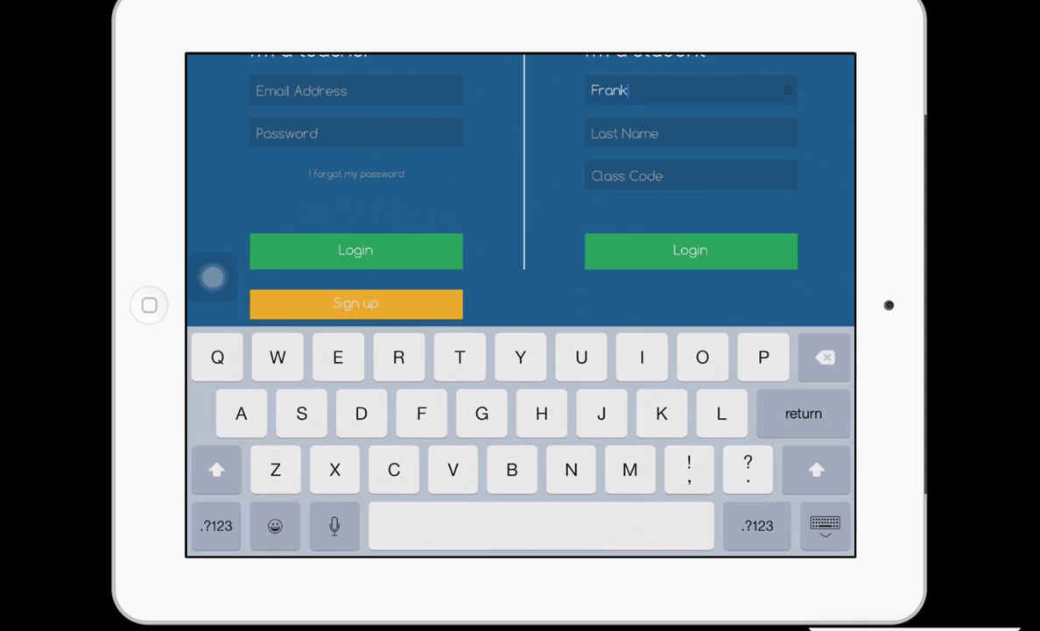
# - Log in on the iPad with the student's first name, last name and the class code
pyautogui.click(691, 133)
pyautogui.click(691, 175)
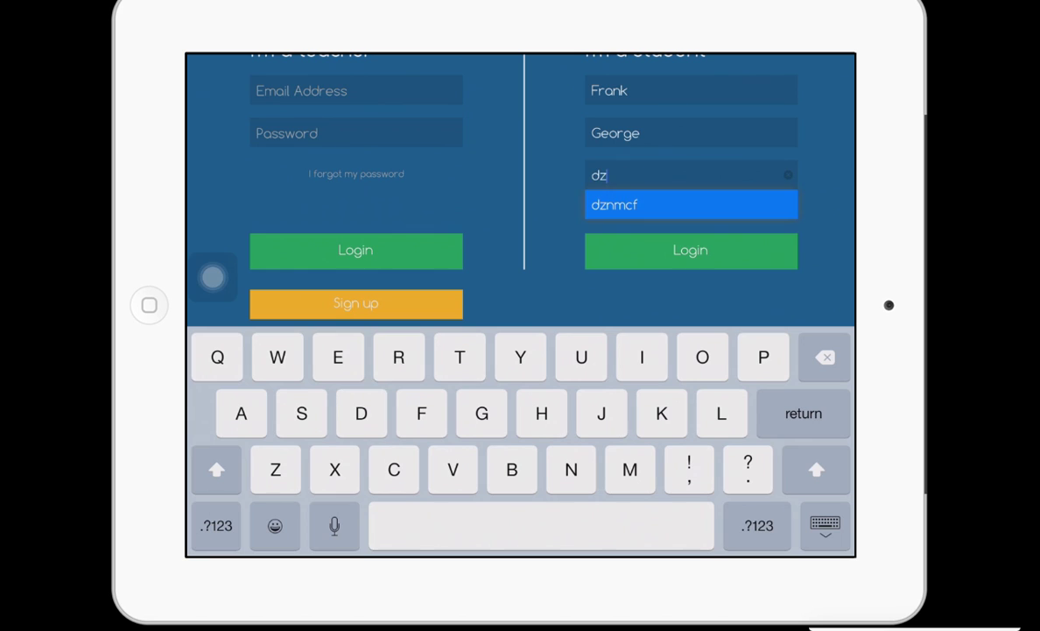
pyautogui.press('Return')
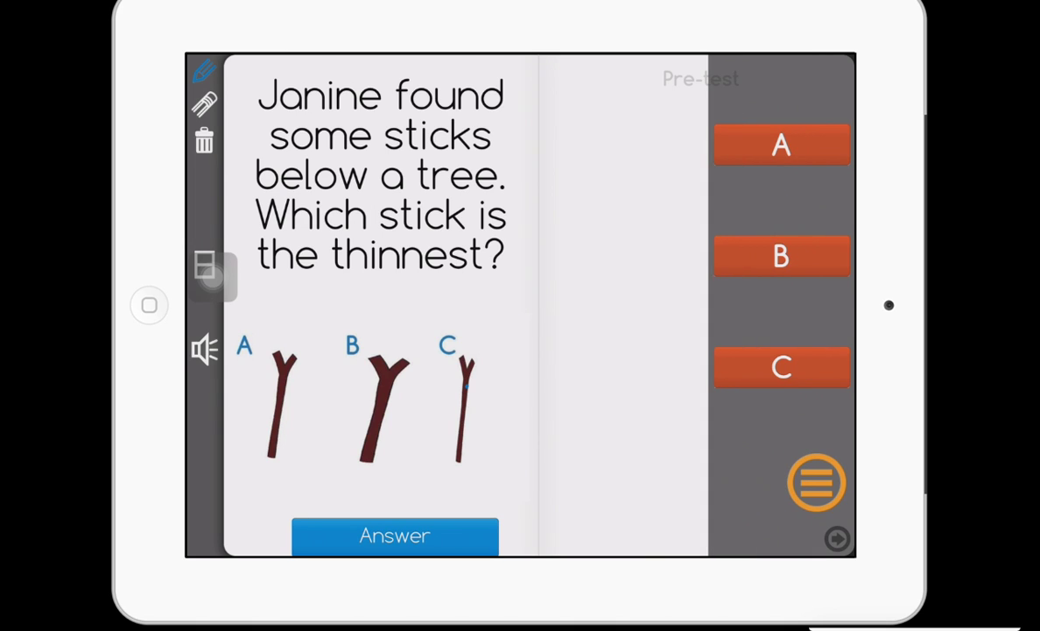
# - Answer C as the thinnest stick in the pre-test question, earning 5 coins
pyautogui.click(782, 367)
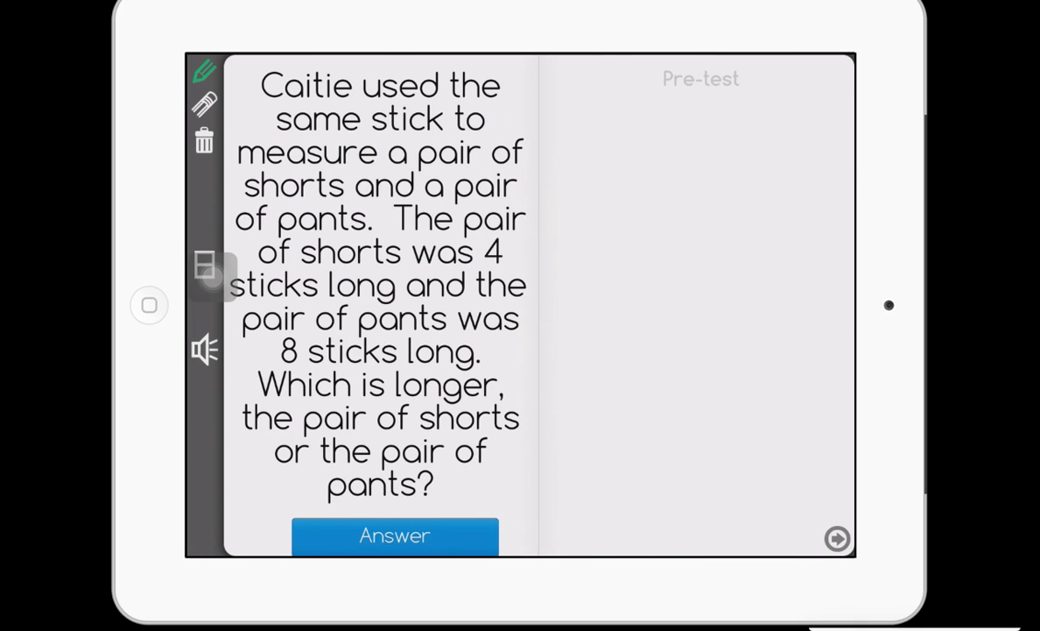
# - Write 4/5 in the scratch area, then open and close the math manipulatives panel
pyautogui.moveTo(600, 159)
pyautogui.mouseDown()
pyautogui.moveTo(663, 195)
pyautogui.moveTo(569, 309)
pyautogui.mouseUp()
pyautogui.moveTo(656, 287)
pyautogui.mouseDown()
pyautogui.moveTo(625, 357)
pyautogui.moveTo(699, 280)
pyautogui.mouseUp()
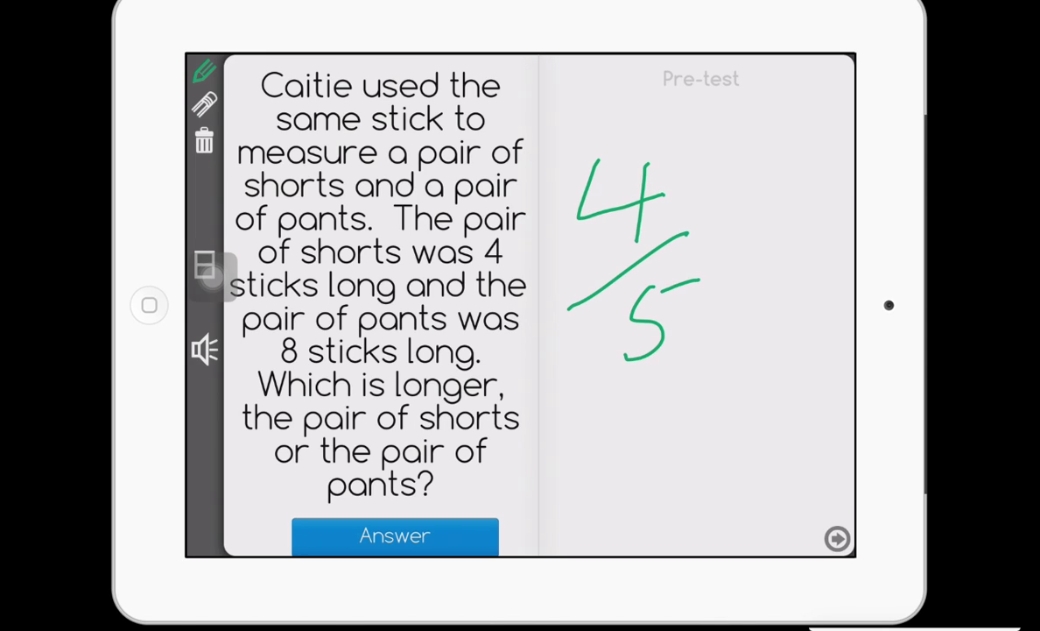
pyautogui.moveTo(207, 267); pyautogui.dragTo(214, 212)
pyautogui.click(204, 263)
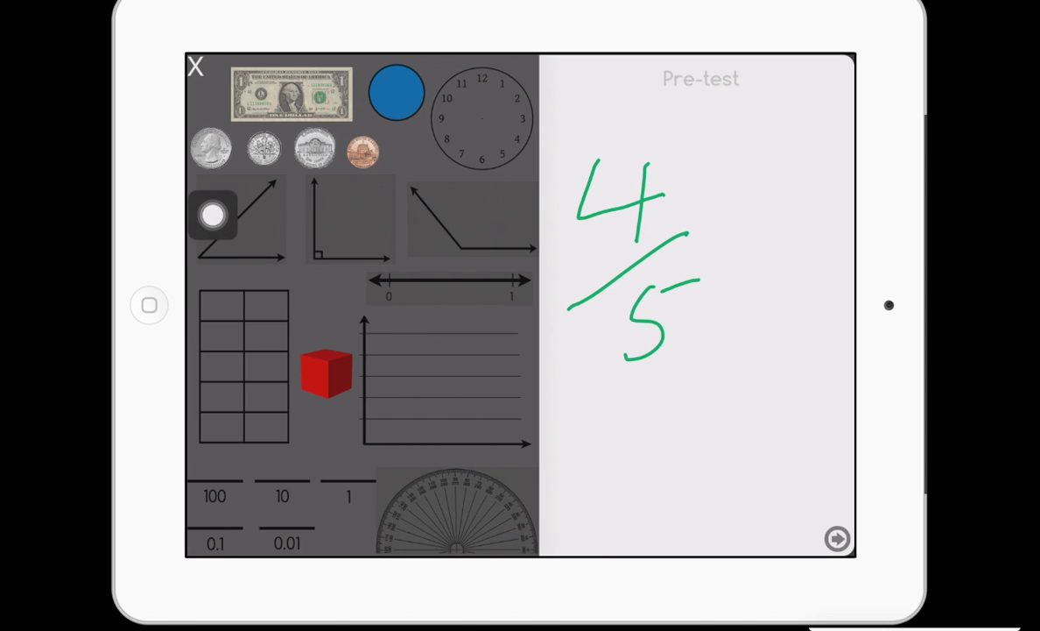
pyautogui.click(195, 66)
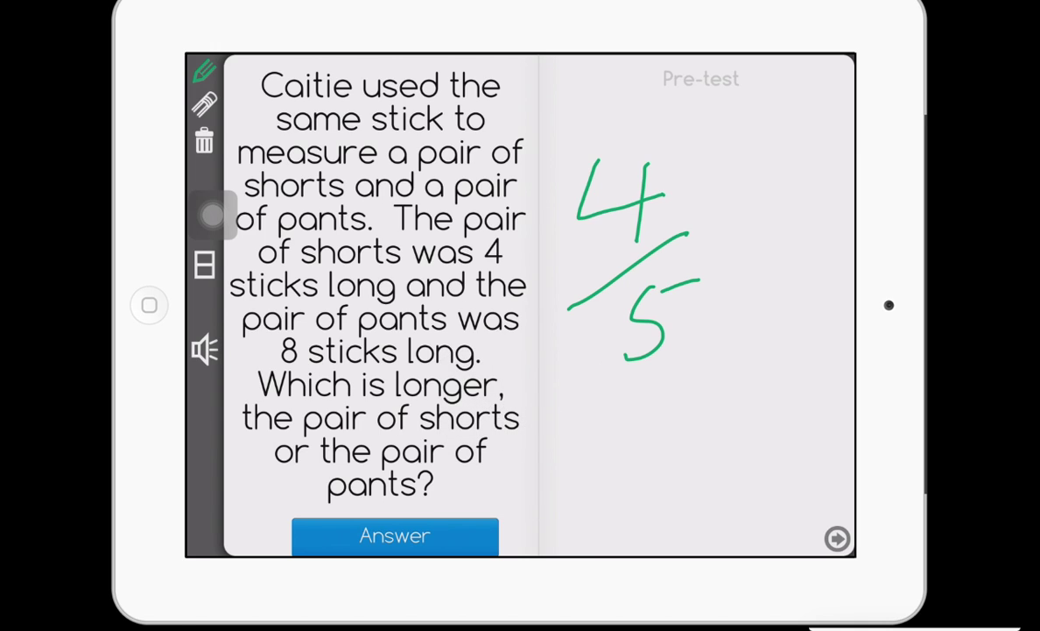
# - Stop mirroring the iPad through the Screen Mirroring control in Control Center
pyautogui.moveTo(562, 554); pyautogui.dragTo(557, 423)
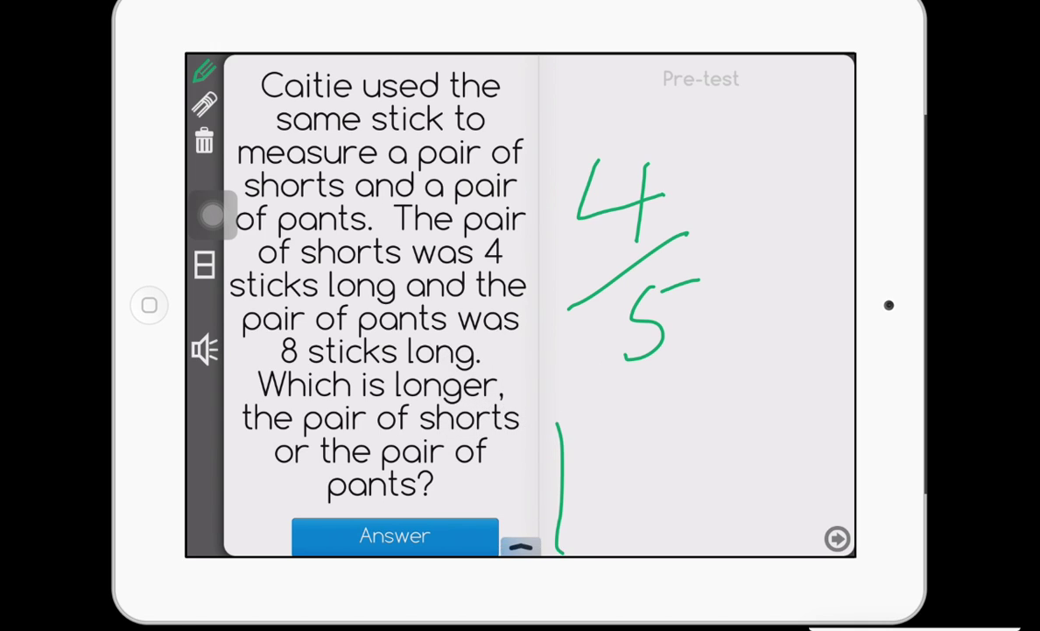
pyautogui.moveTo(520, 550); pyautogui.dragTo(520, 368)
pyautogui.click(566, 529)
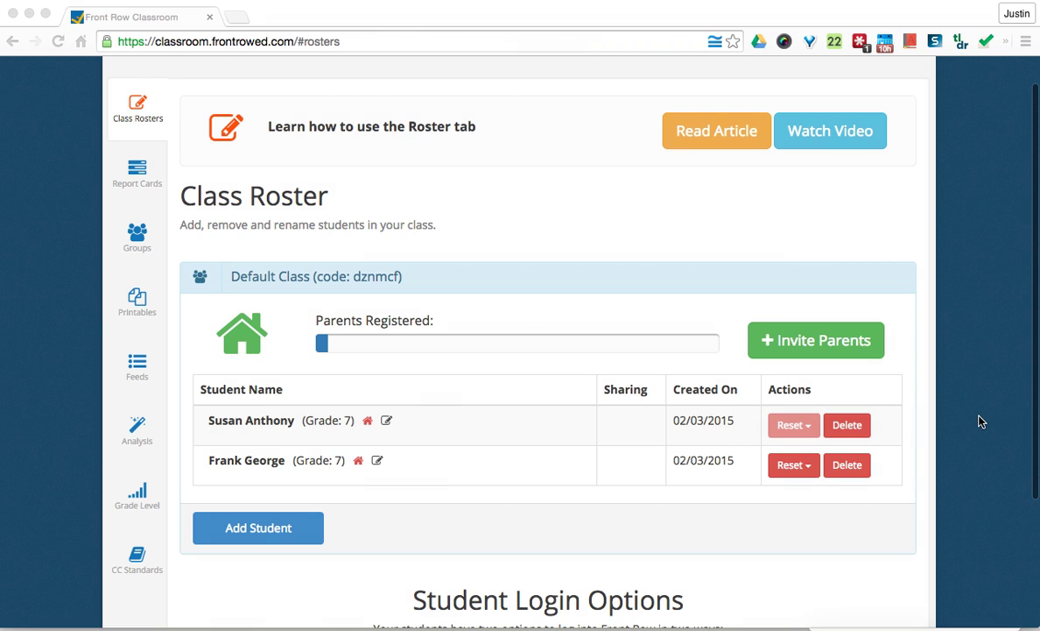
pyautogui.click(979, 399)
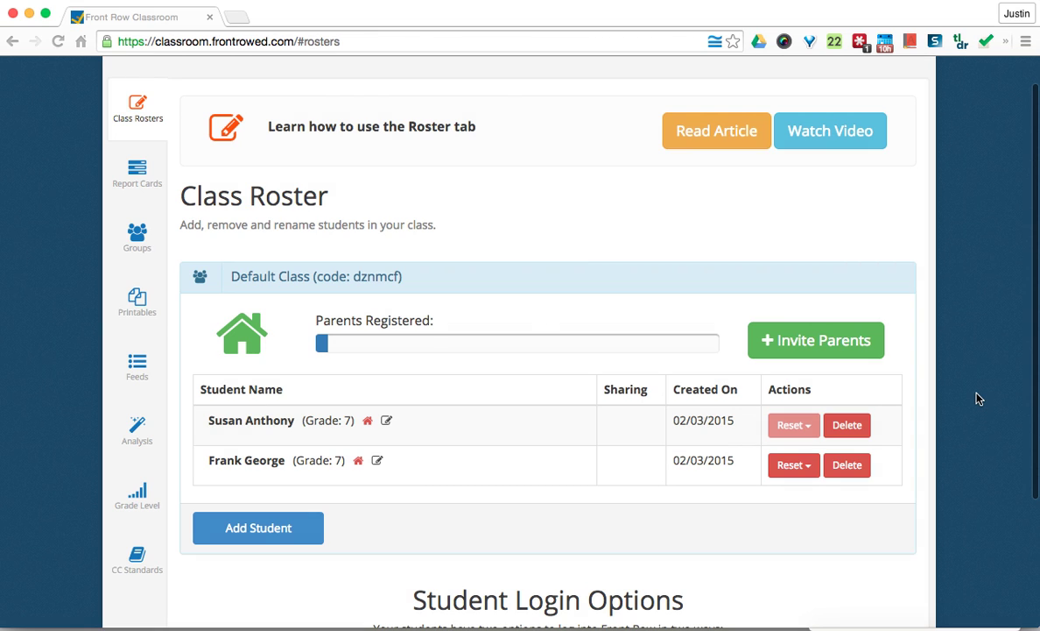